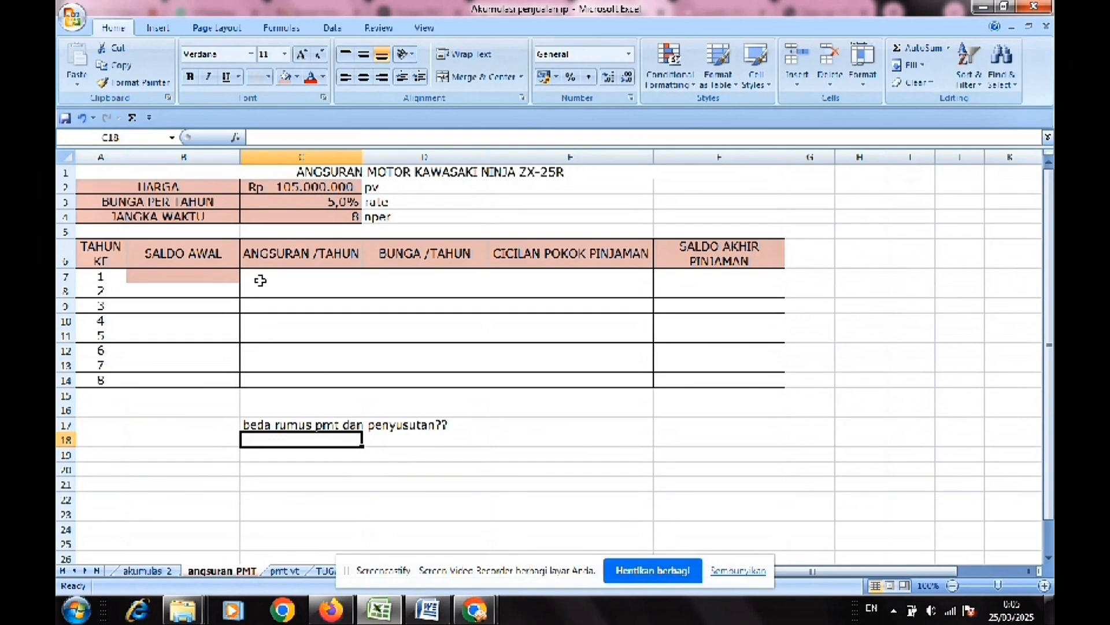
Step: Begin the year 1 ANGSURAN /TAHUN formula in C7 with a PMT function nested inside ABS
{"action": "left_click", "coordinate": [258, 278]}
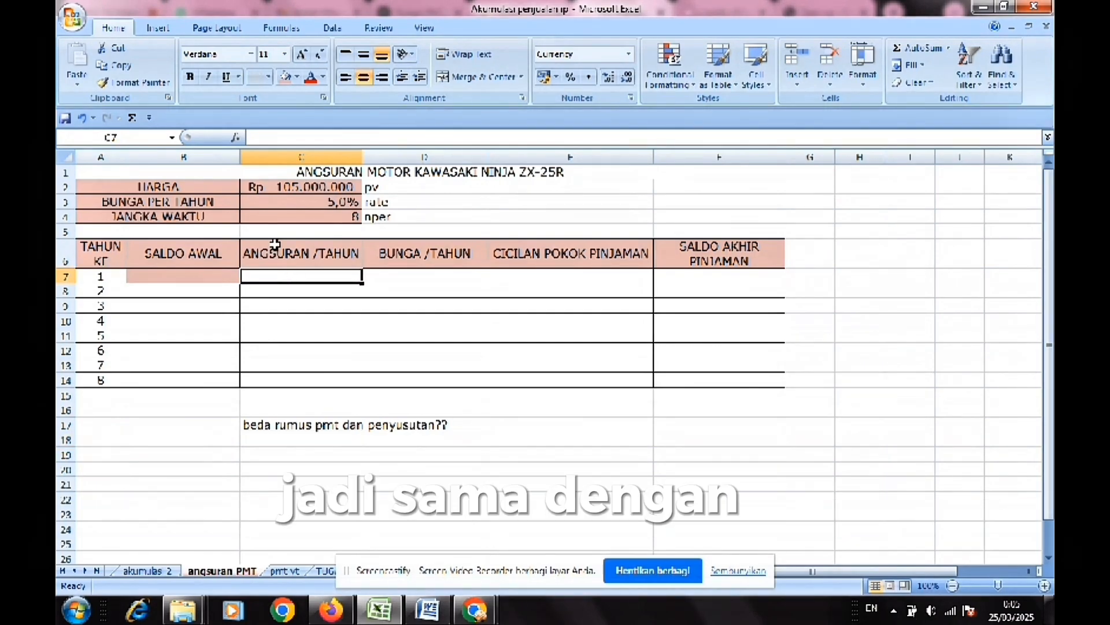
{"action": "type", "text": "="}
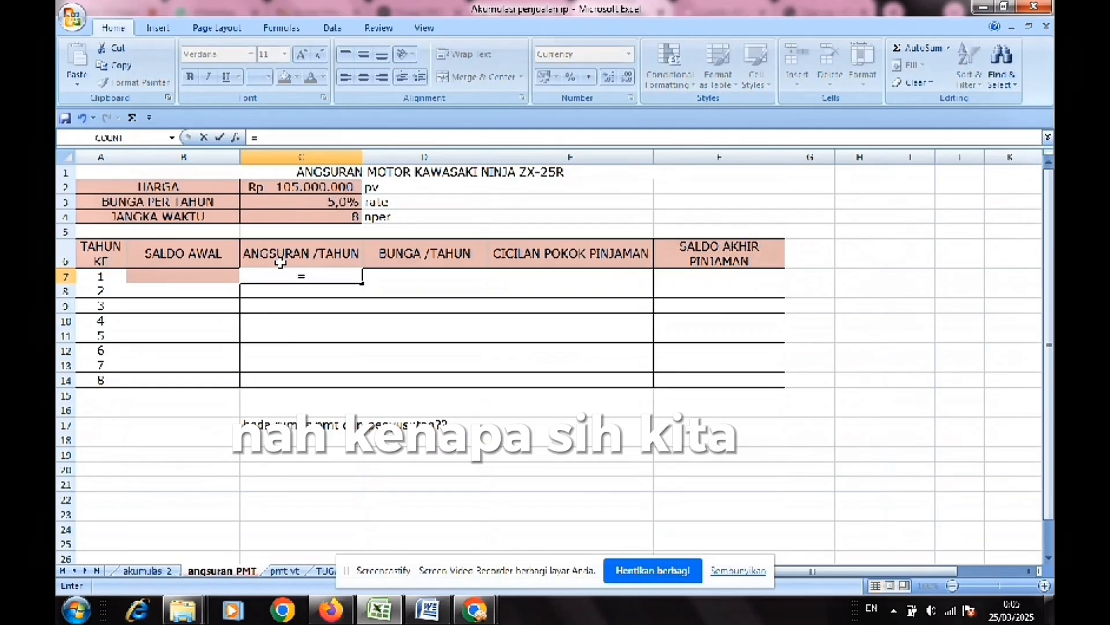
{"action": "type", "text": "ab"}
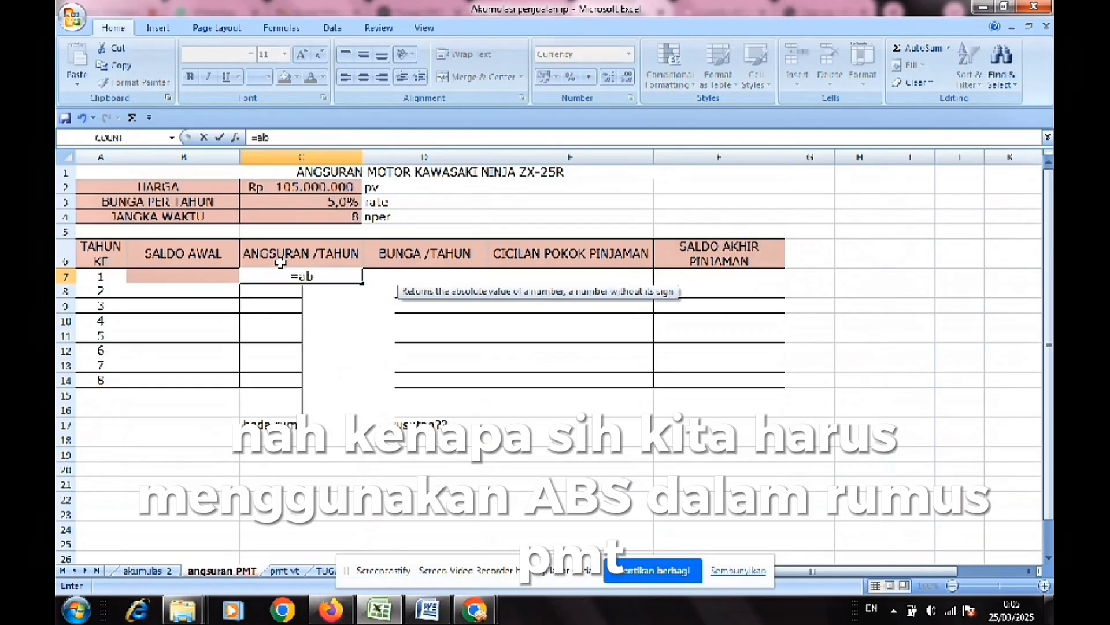
{"action": "type", "text": "s"}
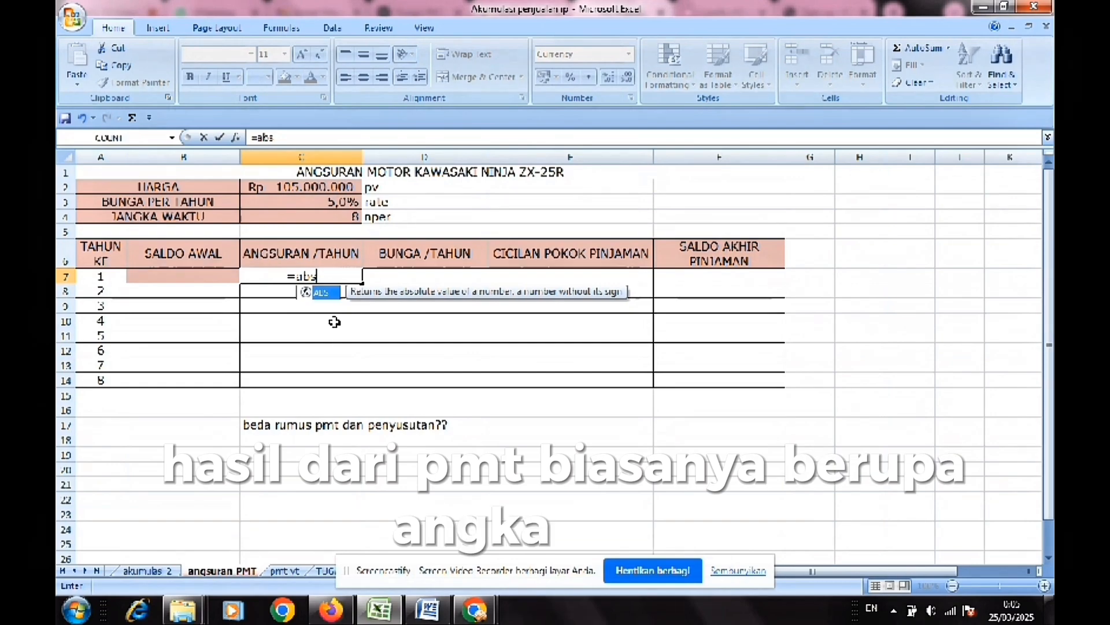
{"action": "double_click", "coordinate": [325, 292]}
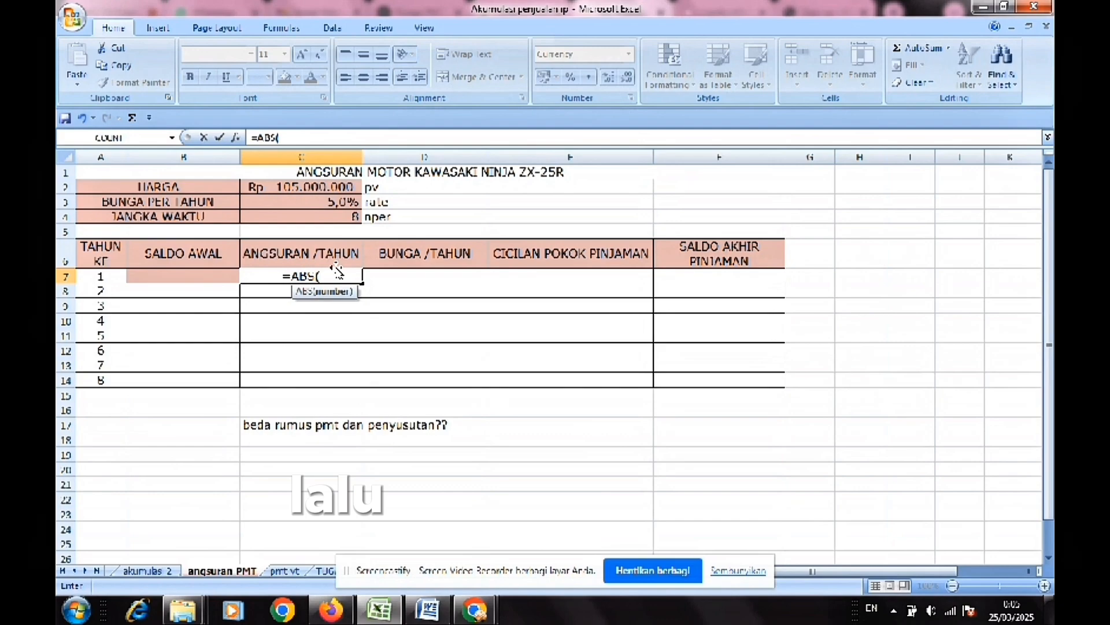
{"action": "type", "text": "p"}
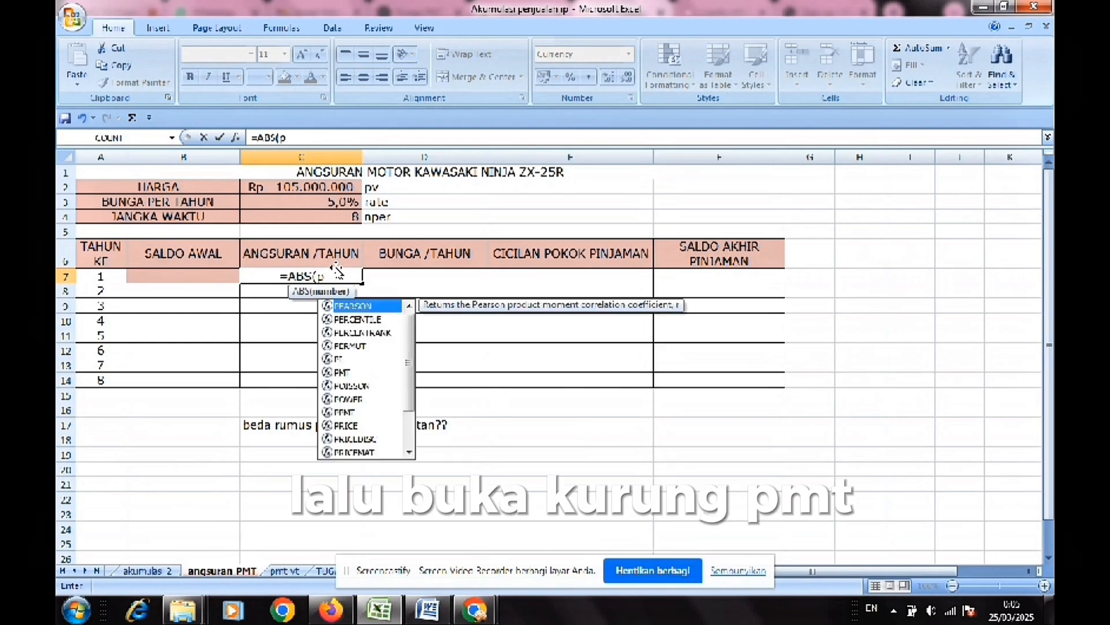
{"action": "type", "text": "mt"}
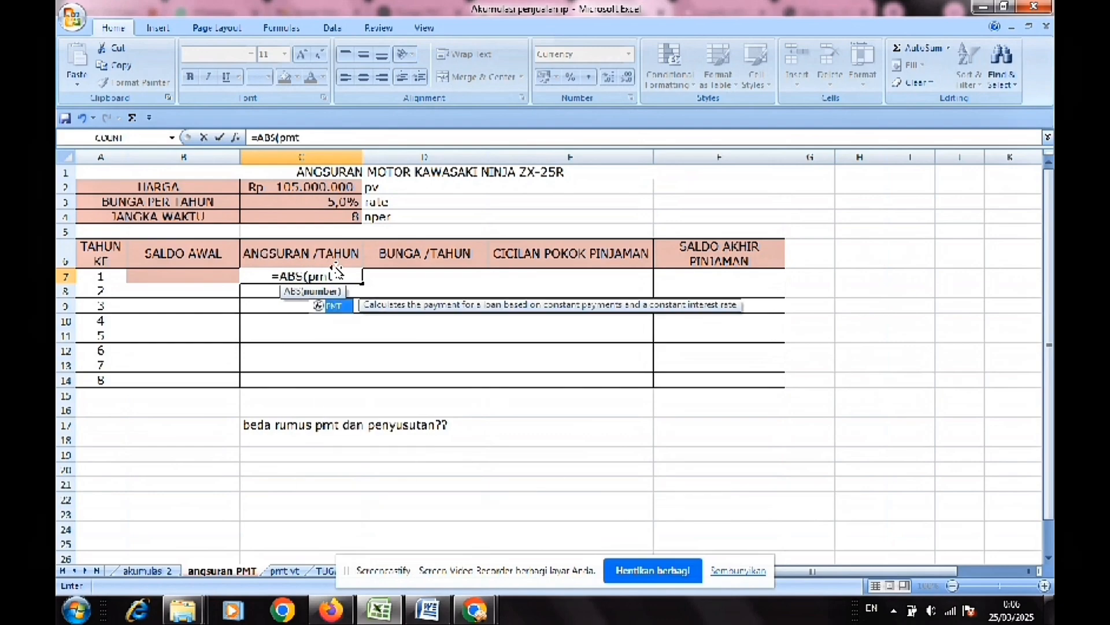
{"action": "double_click", "coordinate": [339, 306]}
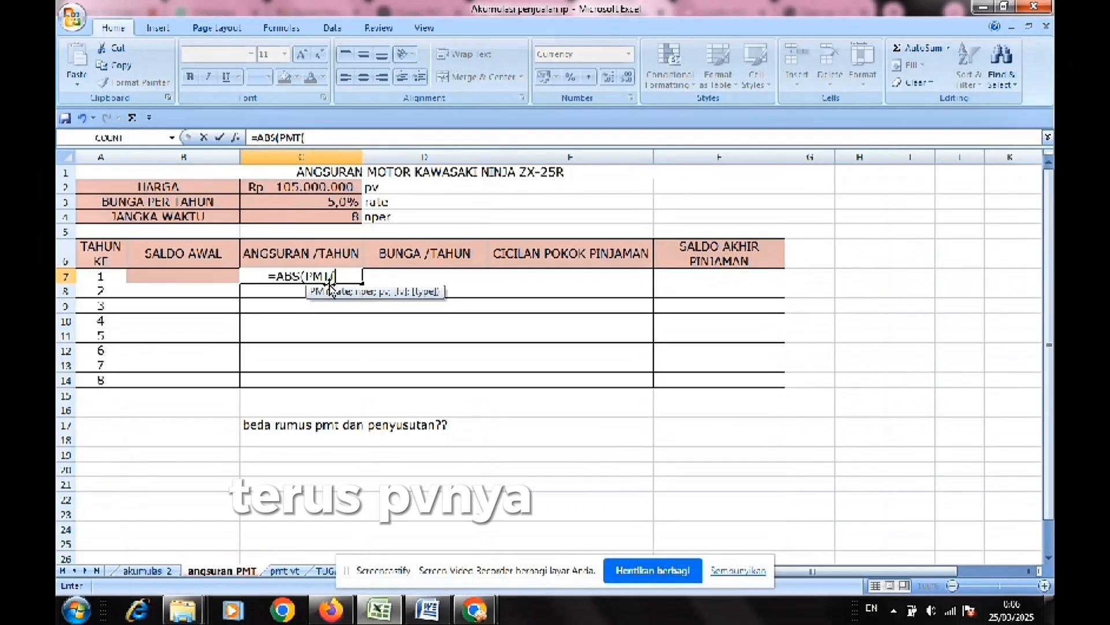
Step: Complete the C7 formula as =ABS(PMT(C3;C4;C2)), using the rate, term and price cells as arguments
{"action": "left_click", "coordinate": [343, 203]}
{"action": "type", "text": ";"}
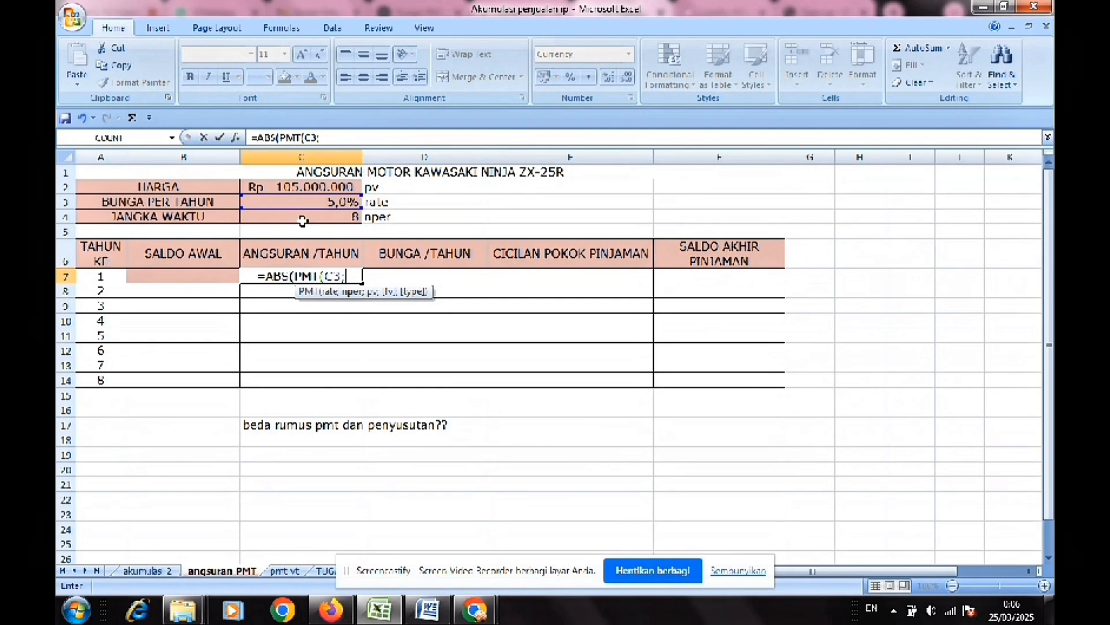
{"action": "left_click", "coordinate": [322, 217]}
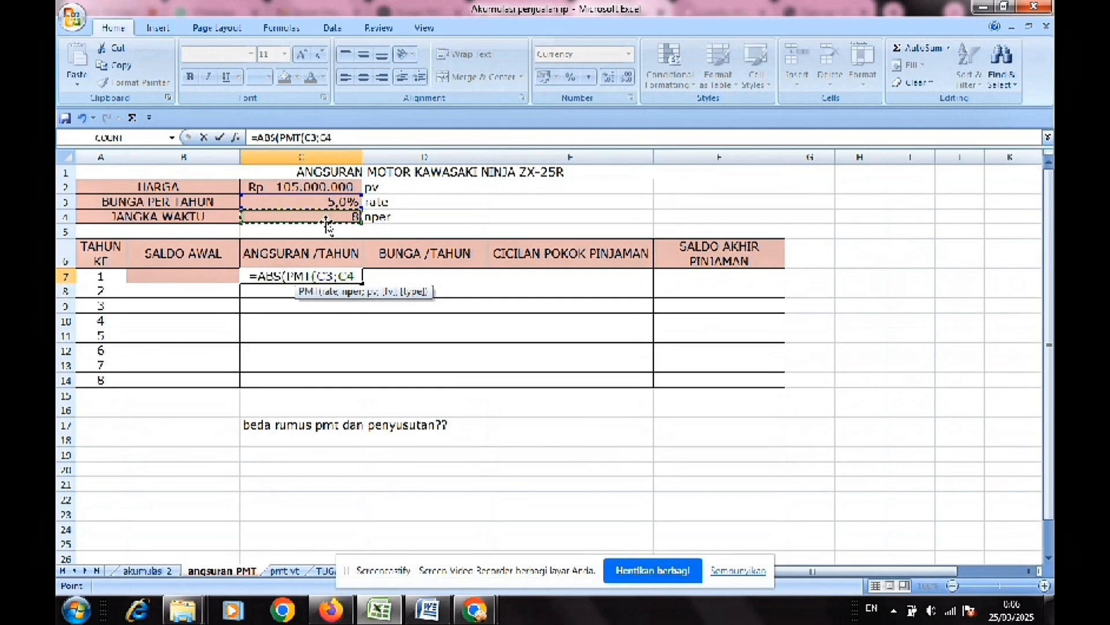
{"action": "type", "text": ";"}
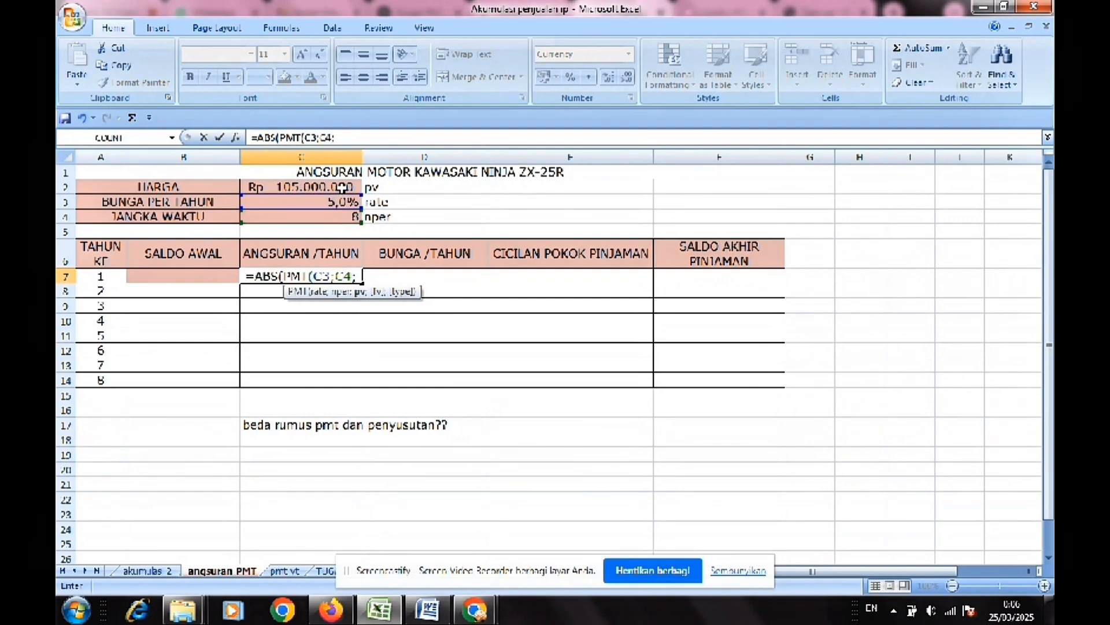
{"action": "left_click", "coordinate": [344, 185]}
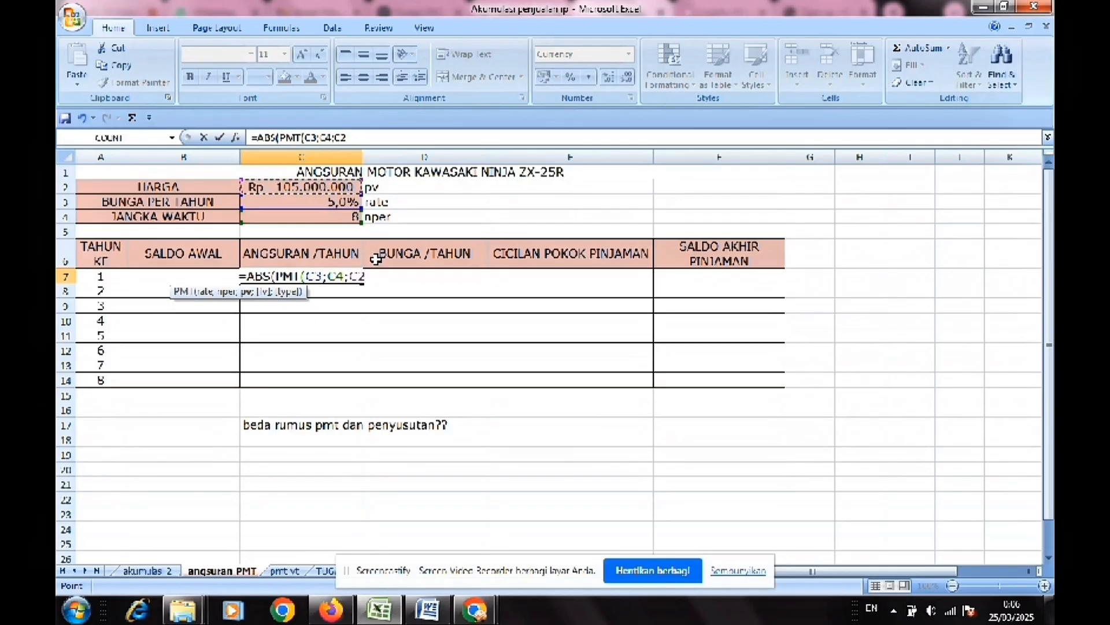
{"action": "type", "text": "))"}
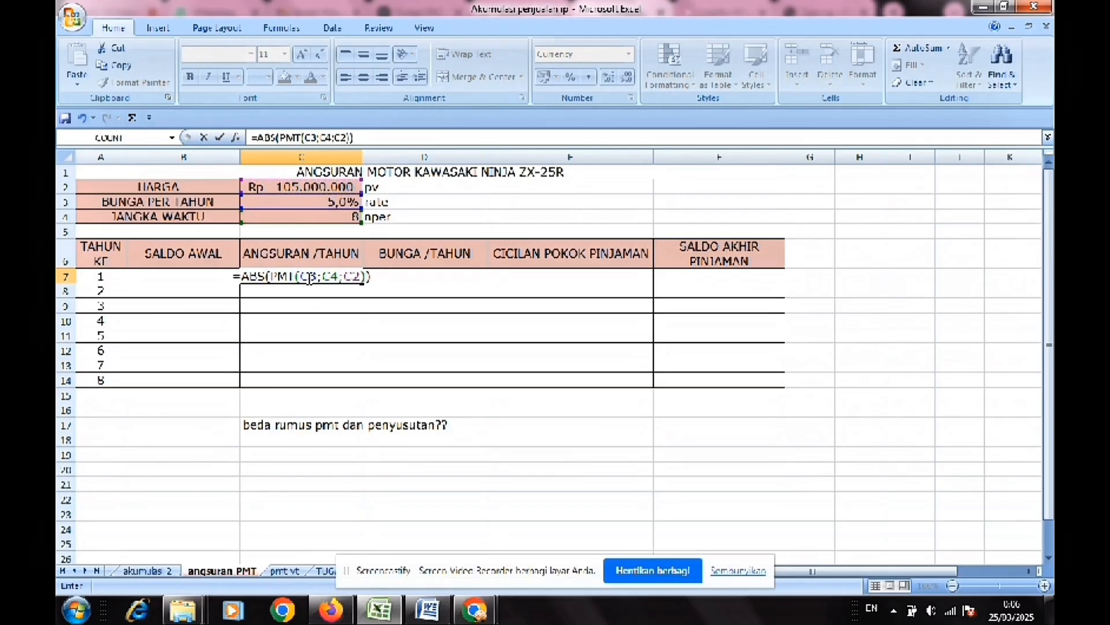
{"action": "left_click_drag", "start_coordinate": [299, 276], "coordinate": [362, 276]}
{"action": "key", "text": "Return"}
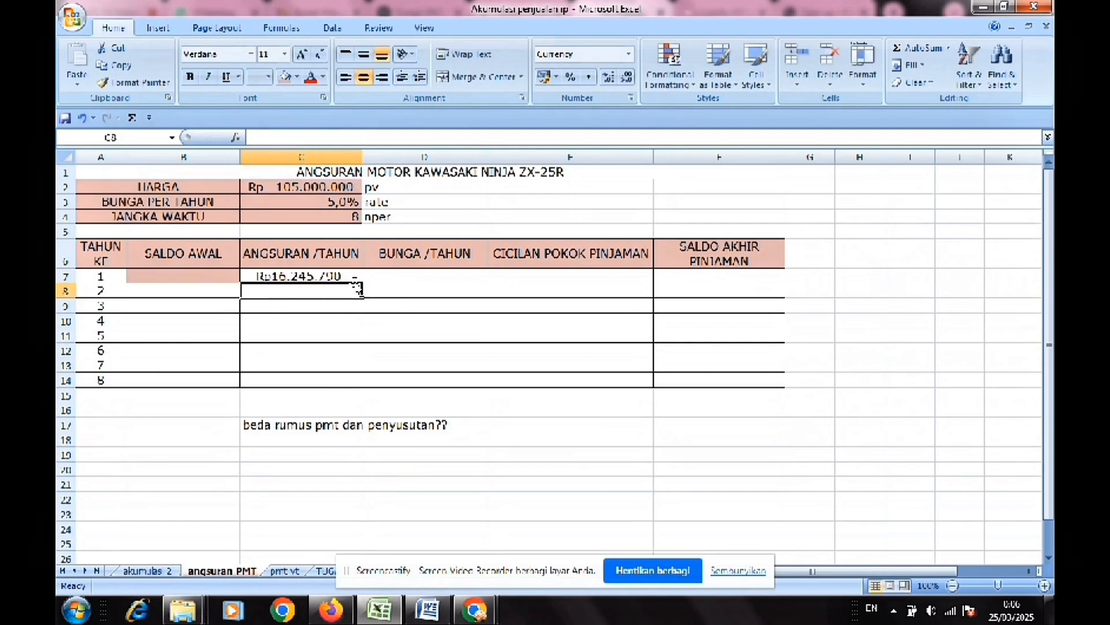
Step: Fill the C7 installment formula with its relative references down through year 8 in C14
{"action": "left_click", "coordinate": [337, 276]}
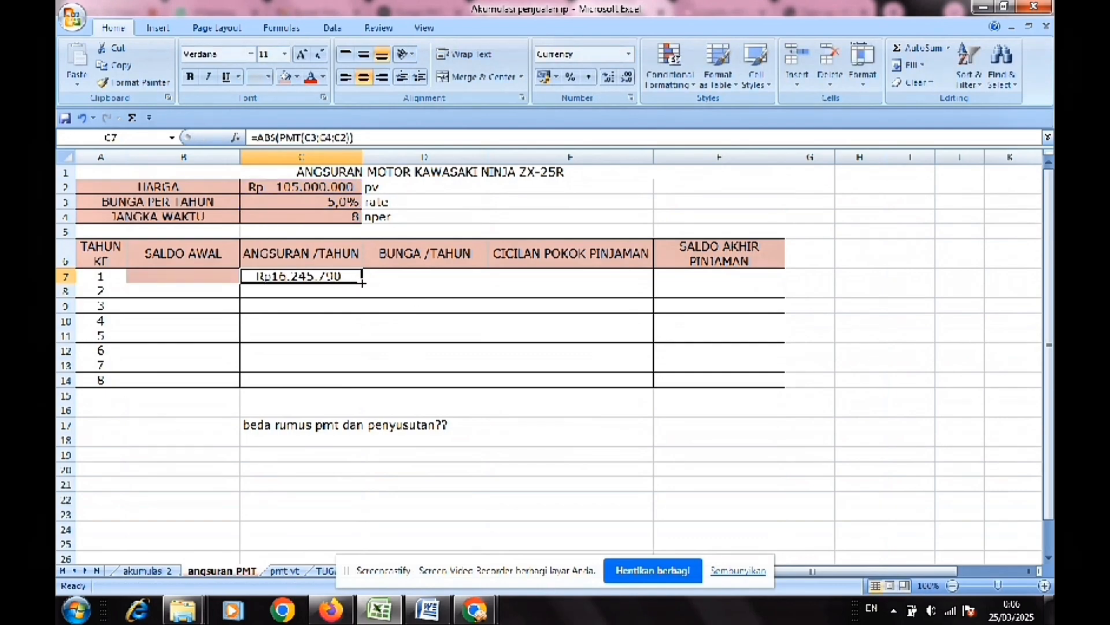
{"action": "left_click_drag", "start_coordinate": [362, 282], "coordinate": [364, 386]}
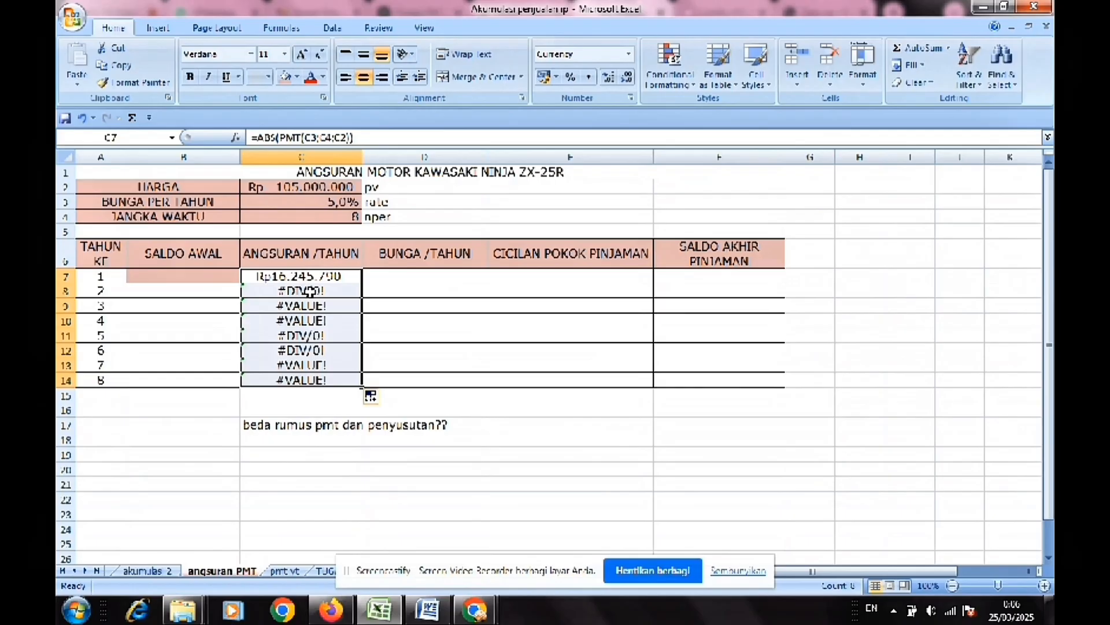
{"action": "left_click", "coordinate": [340, 296]}
Step: Delete the note "beda rumus pmt dan penyusutan??" from cell C17 below the table
{"action": "left_click", "coordinate": [340, 413]}
{"action": "left_click", "coordinate": [340, 424]}
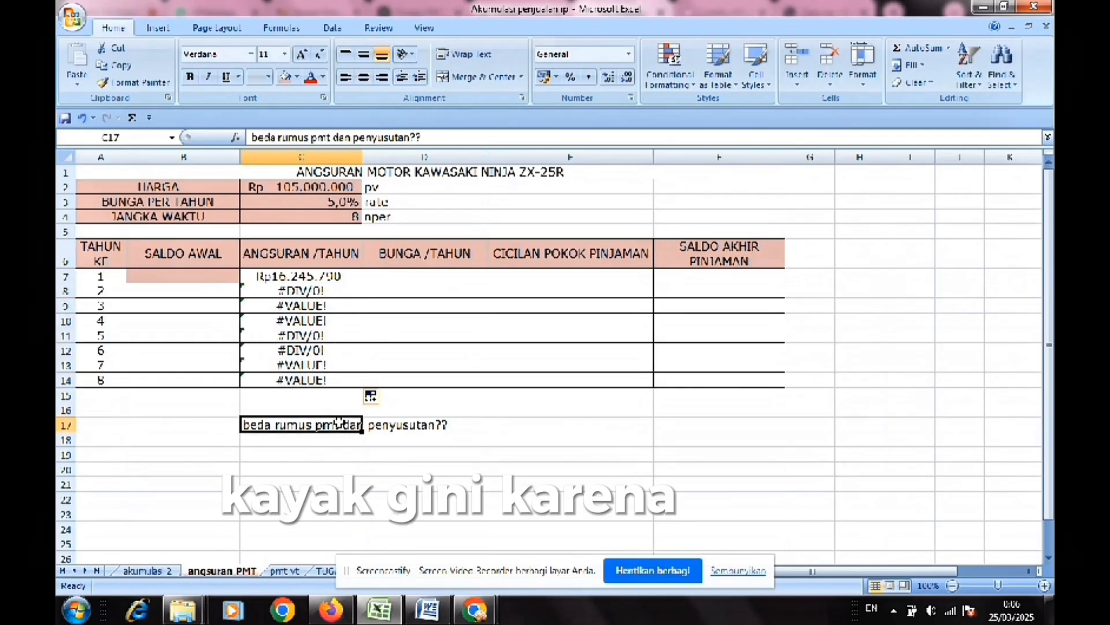
{"action": "key", "text": "Delete"}
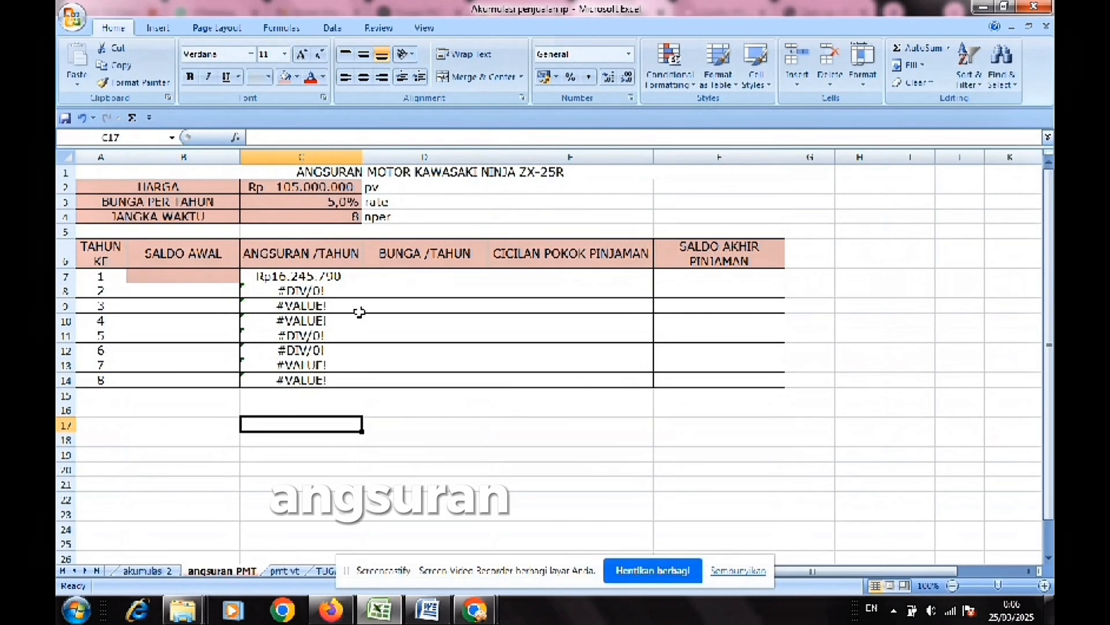
Step: Make the C7 references absolute as =ABS(PMT($C$3;$C$4;$C$2)) and fill the formula down to C14
{"action": "left_click", "coordinate": [346, 275]}
{"action": "double_click", "coordinate": [305, 276]}
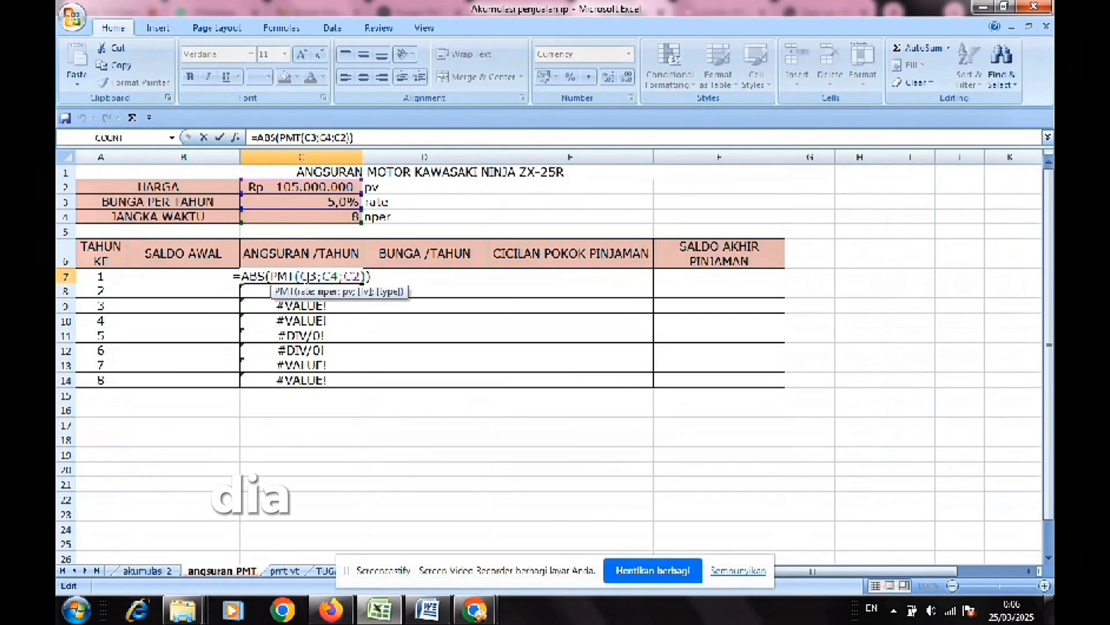
{"action": "left_click_drag", "start_coordinate": [302, 276], "coordinate": [357, 276]}
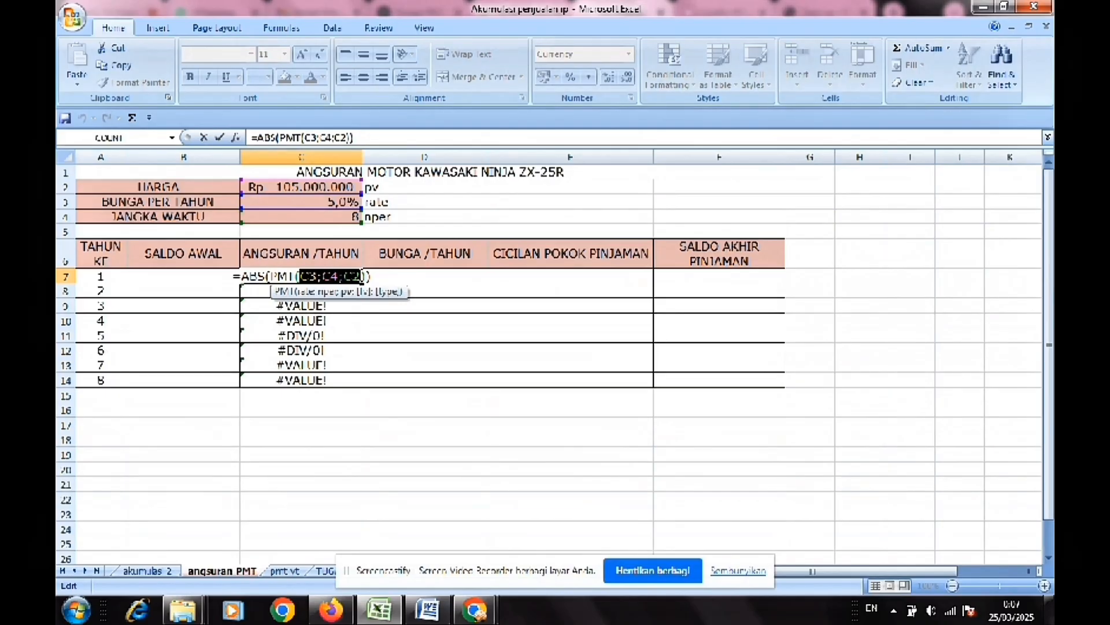
{"action": "key", "text": "F4"}
{"action": "key", "text": "Return"}
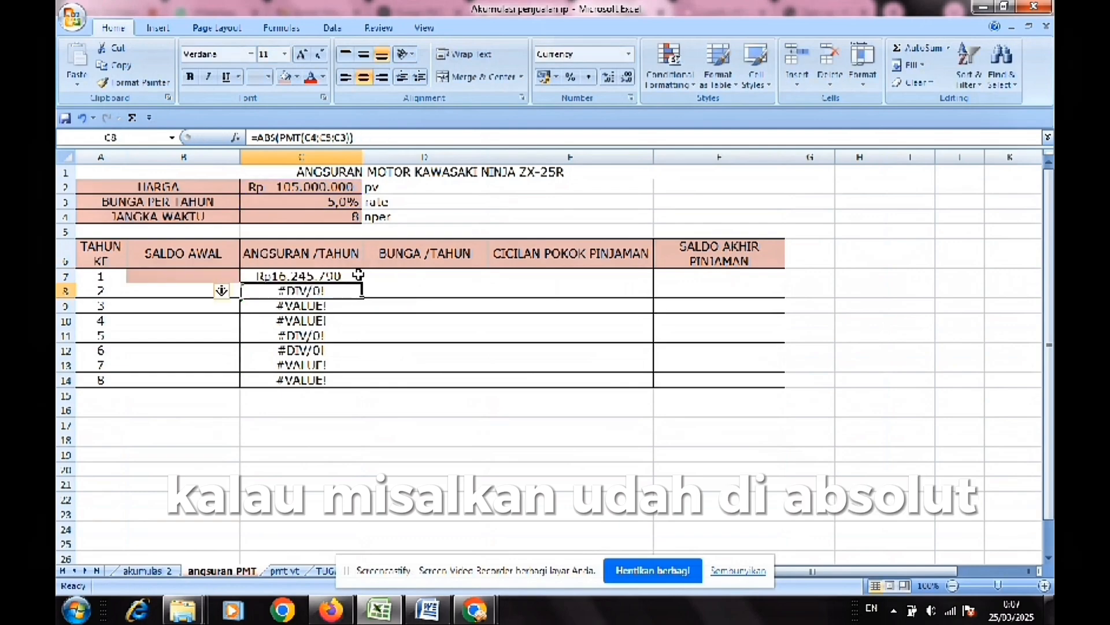
{"action": "left_click", "coordinate": [359, 277]}
{"action": "double_click", "coordinate": [362, 282]}
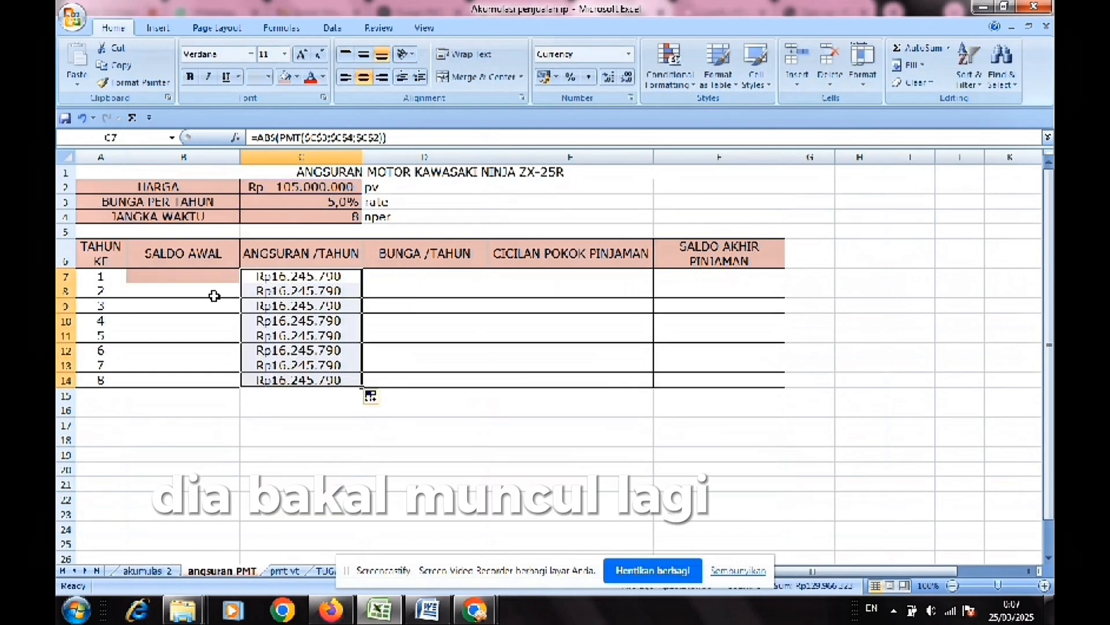
Step: Copy the HARGA value from C2 into B7 as the year 1 SALDO AWAL
{"action": "left_click", "coordinate": [213, 275]}
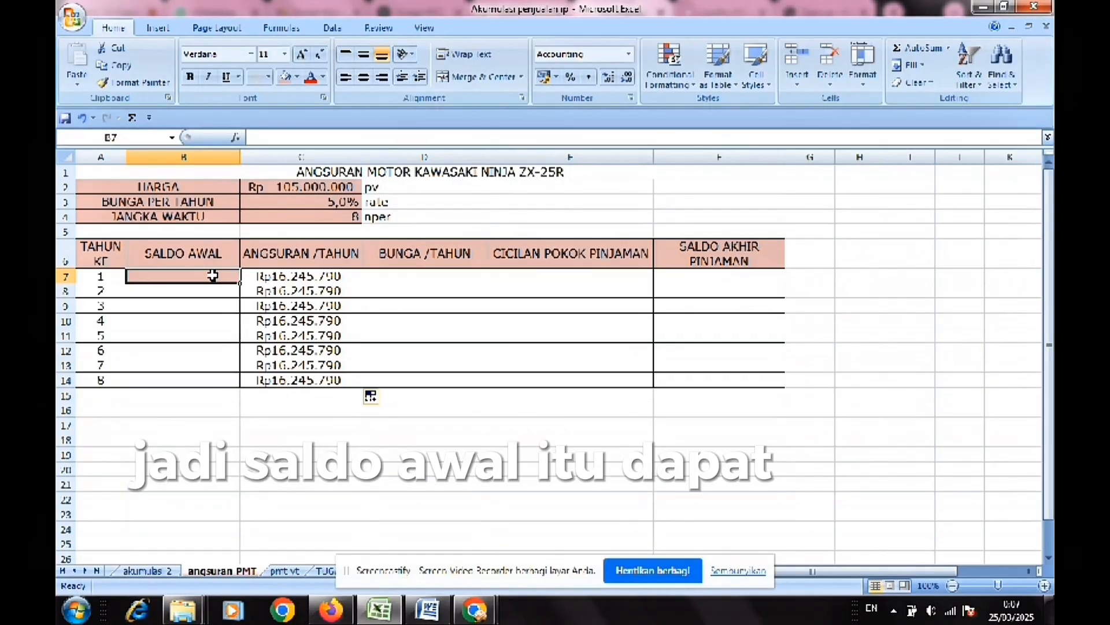
{"action": "left_click", "coordinate": [313, 183]}
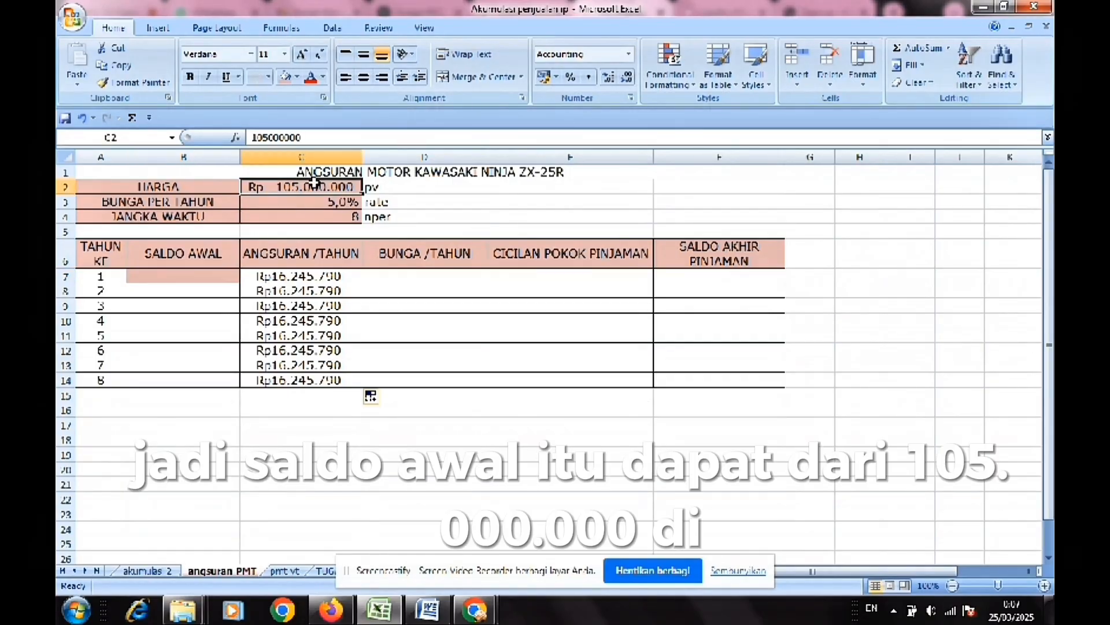
{"action": "key", "text": "ctrl+c"}
{"action": "left_click", "coordinate": [196, 273]}
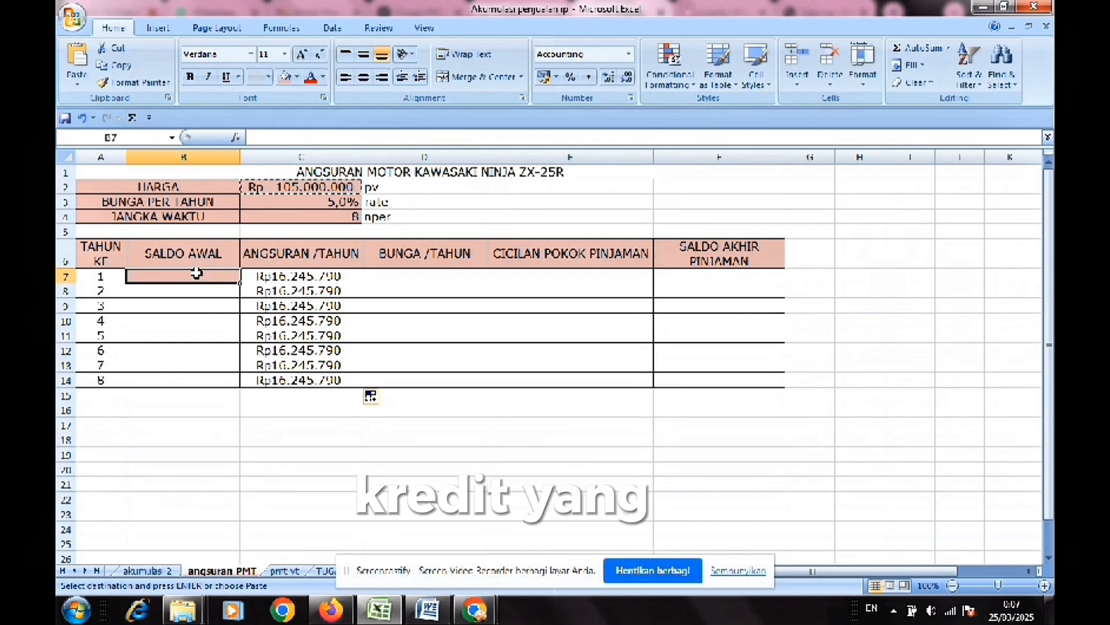
{"action": "key", "text": "ctrl+v"}
Step: Calculate the year 1 BUNGA /TAHUN in D7 with the formula =B7*C3
{"action": "left_click", "coordinate": [375, 278]}
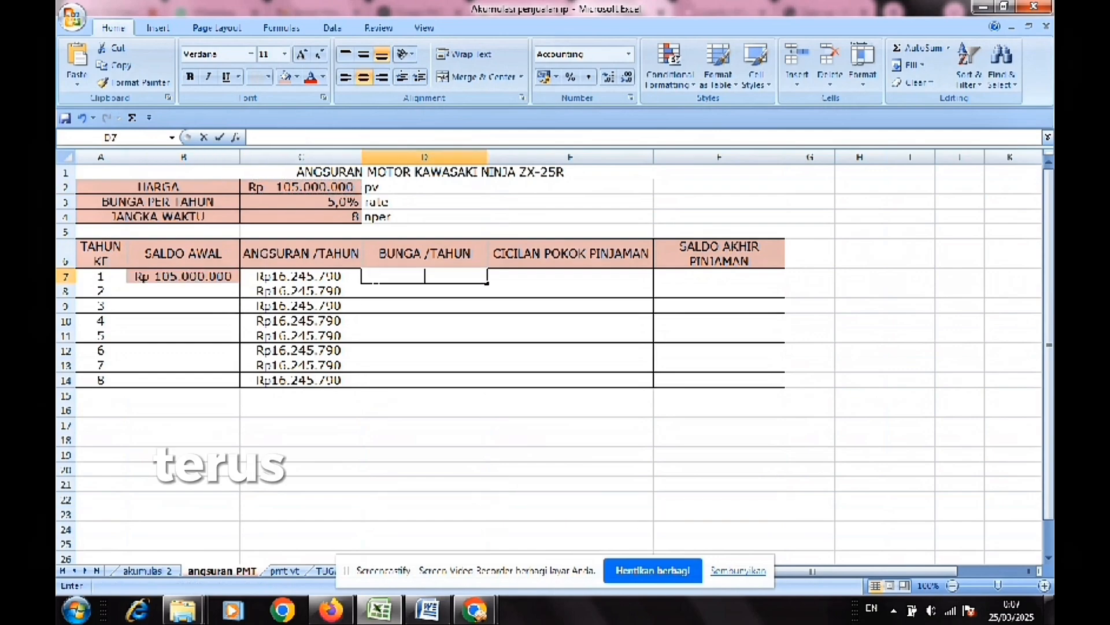
{"action": "type", "text": "="}
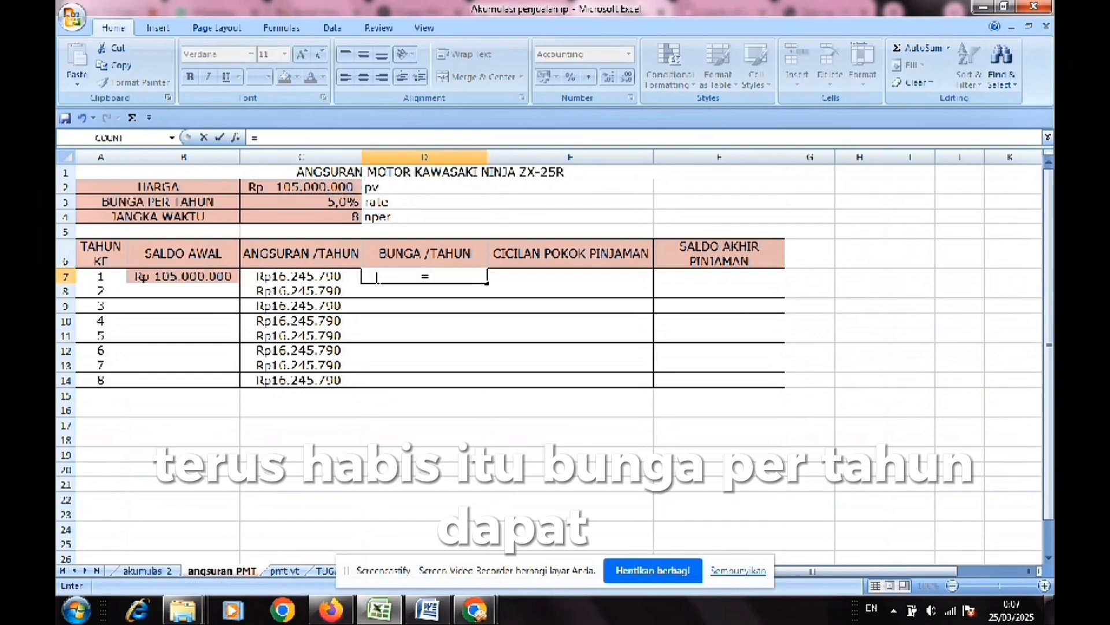
{"action": "left_click", "coordinate": [228, 278]}
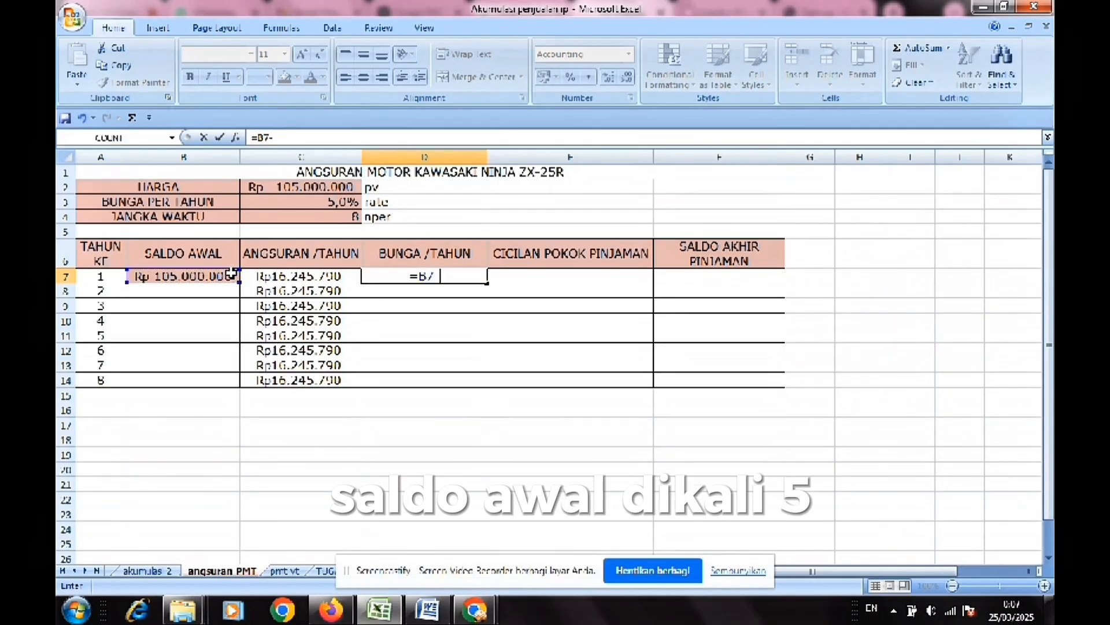
{"action": "type", "text": "*"}
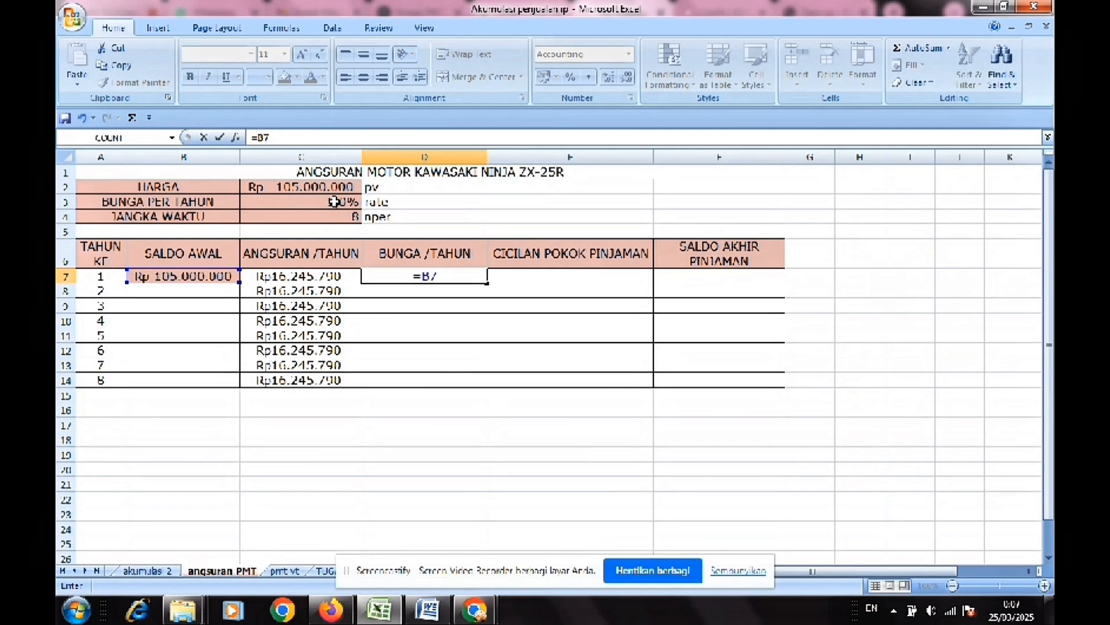
{"action": "left_click", "coordinate": [334, 202]}
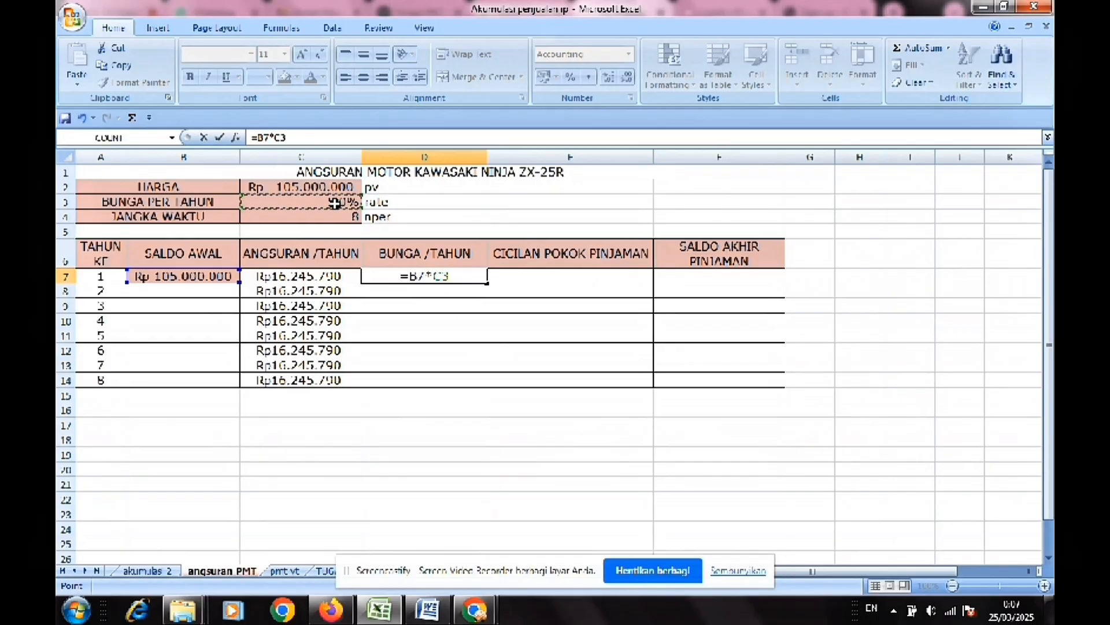
{"action": "key", "text": "Return"}
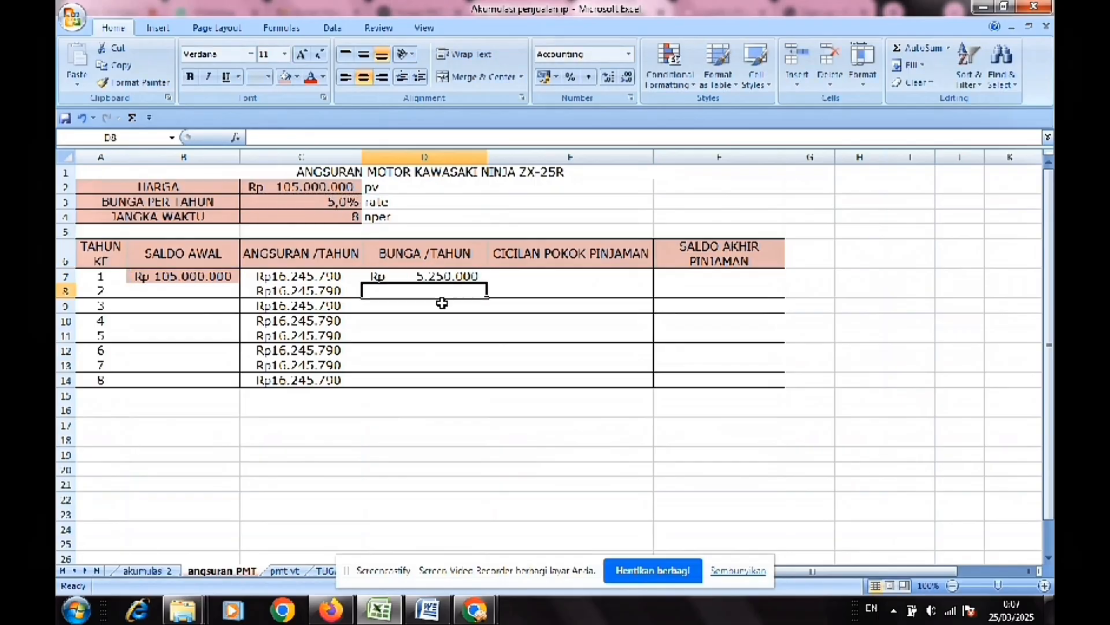
Step: Calculate the year 1 CICILAN POKOK PINJAMAN in E7 with the formula =C7-D7
{"action": "left_click", "coordinate": [563, 271]}
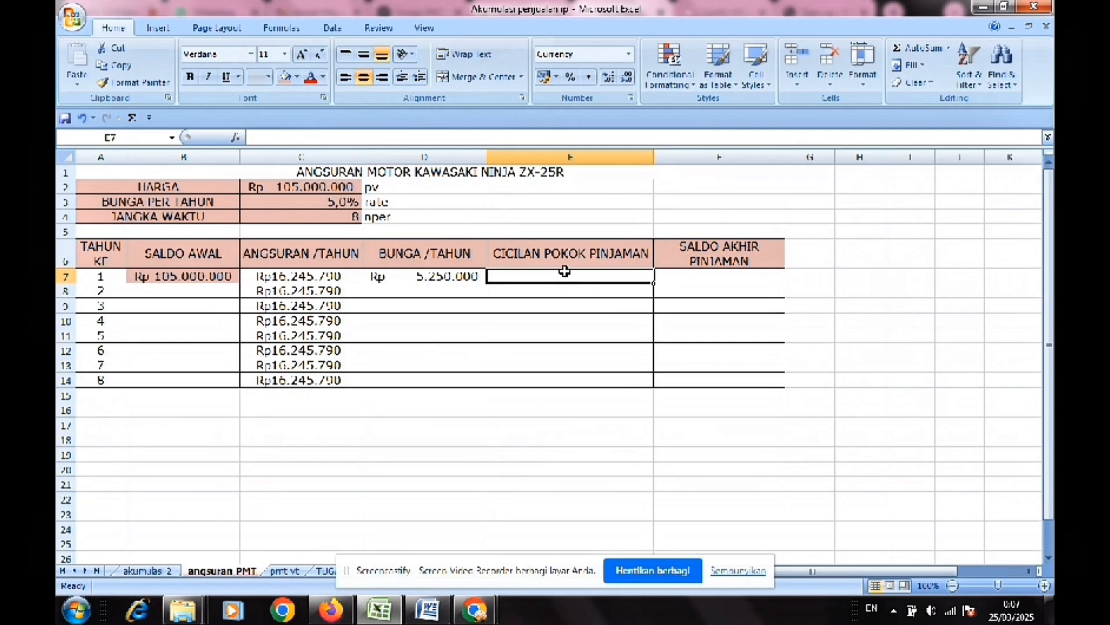
{"action": "type", "text": "="}
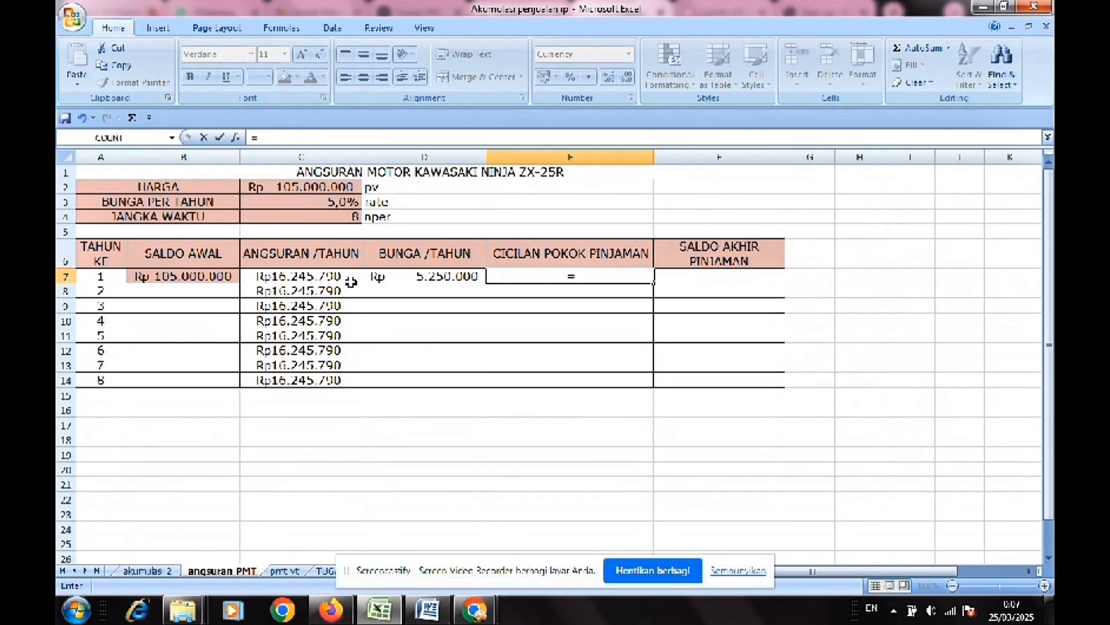
{"action": "type", "text": "C7-"}
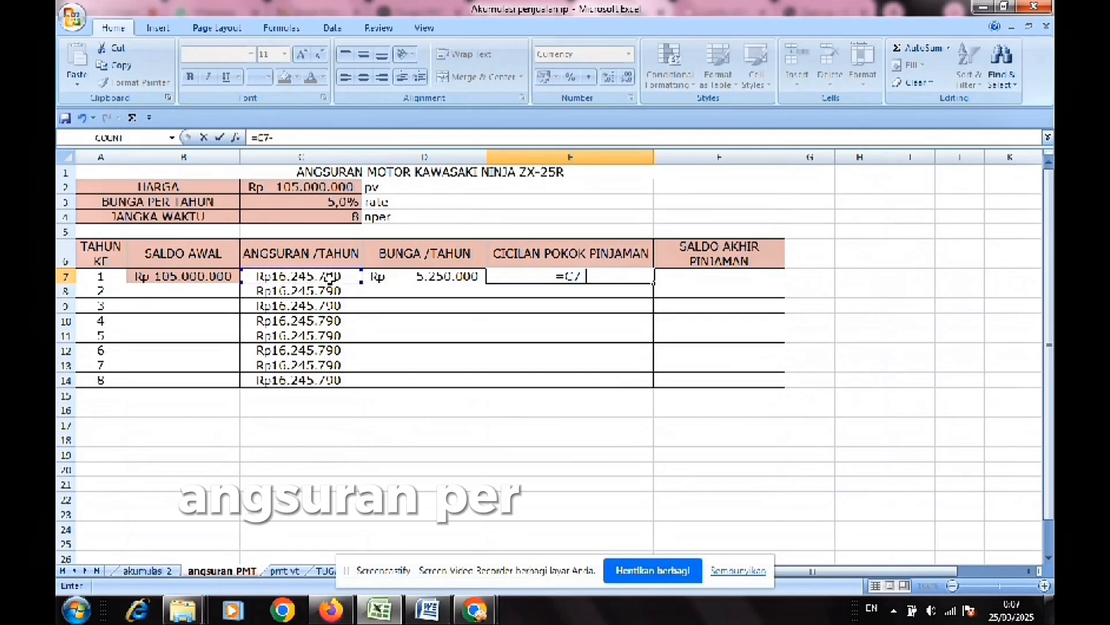
{"action": "left_click", "coordinate": [391, 276]}
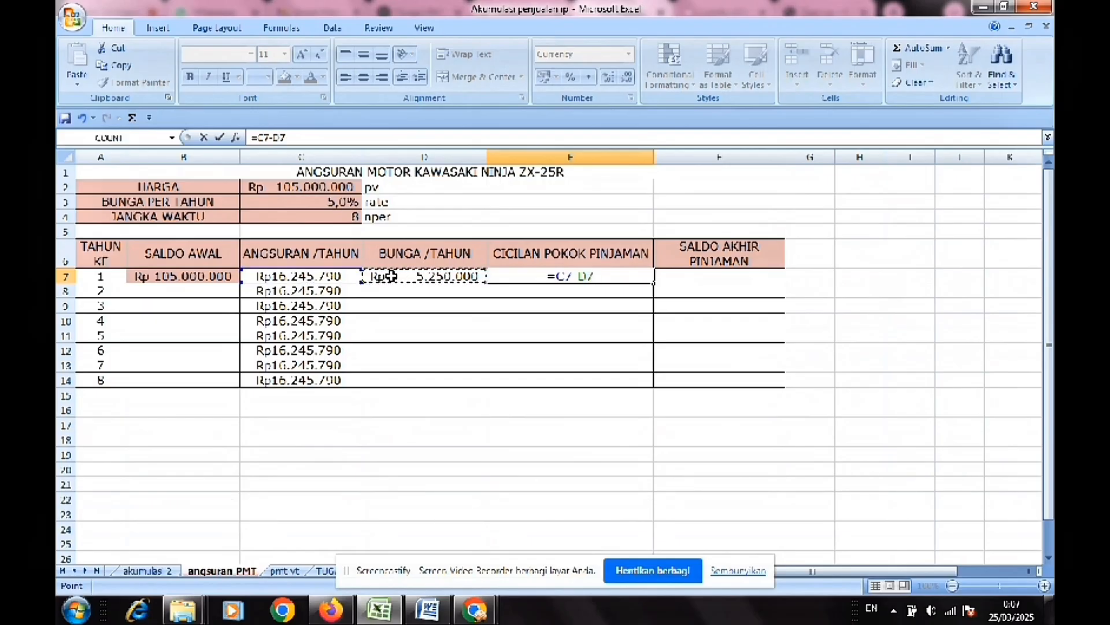
{"action": "key", "text": "Return"}
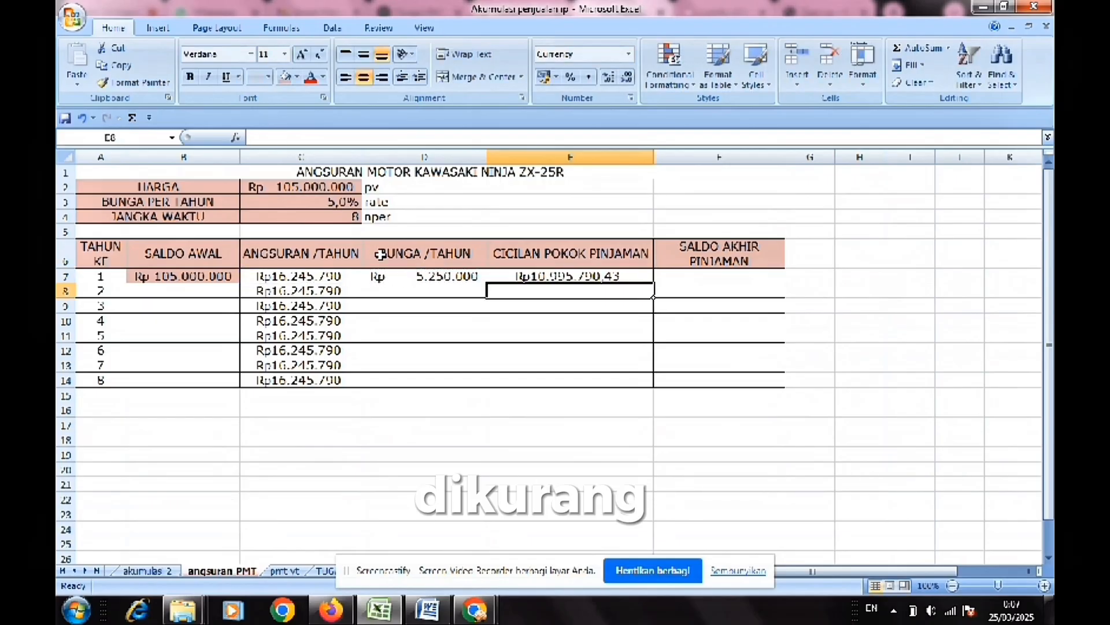
Step: Calculate the year 1 SALDO AKHIR PINJAMAN in F7 with the formula =B7-E7
{"action": "left_click", "coordinate": [709, 274]}
{"action": "type", "text": "="}
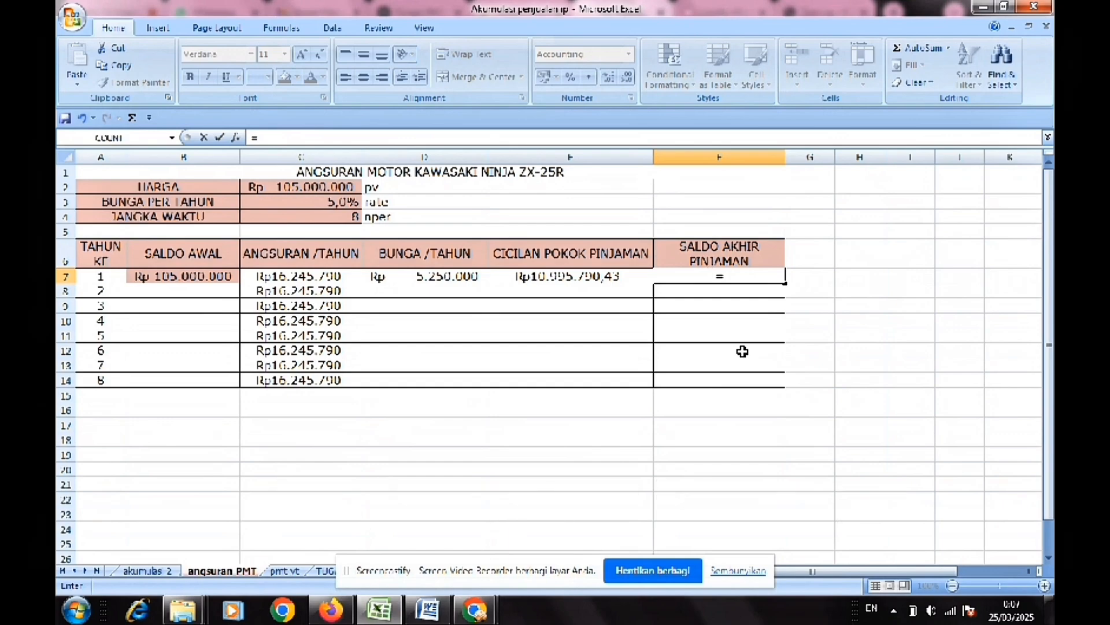
{"action": "left_click", "coordinate": [204, 277]}
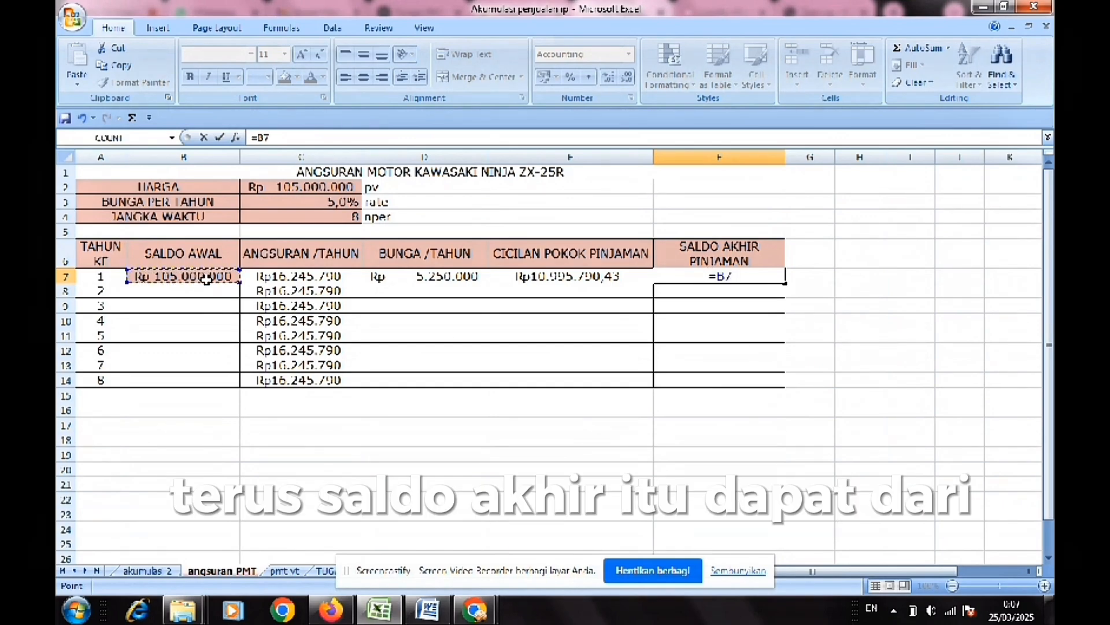
{"action": "type", "text": "-"}
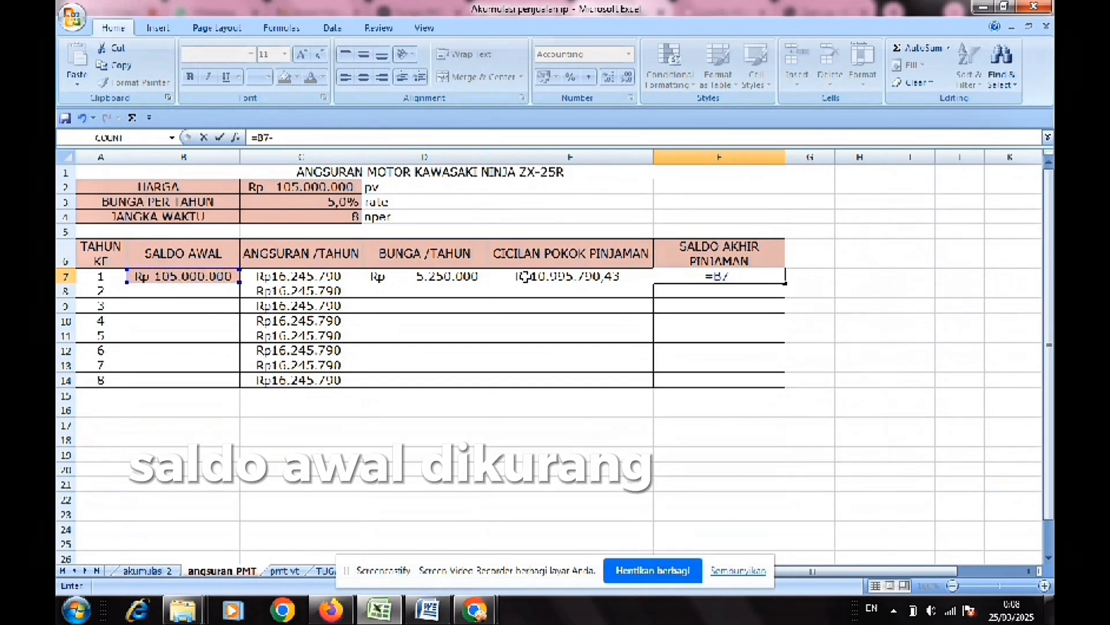
{"action": "left_click", "coordinate": [525, 277]}
{"action": "key", "text": "Return"}
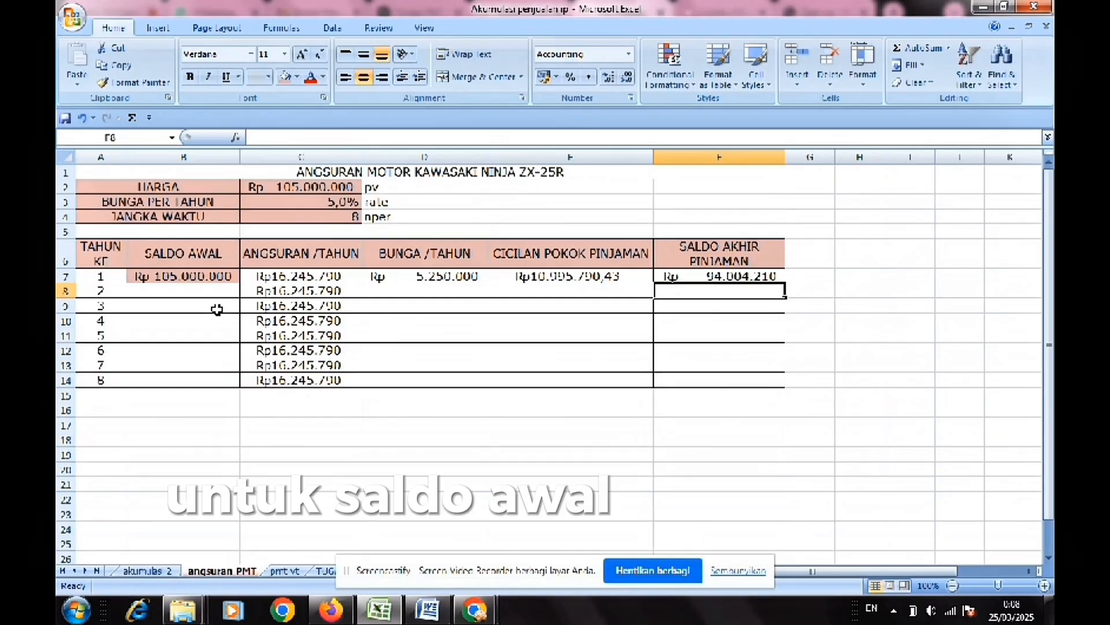
Step: Try to copy the year 1 SALDO AKHIR PINJAMAN cell F7 into B8, and clear the pasted content
{"action": "left_click", "coordinate": [216, 290]}
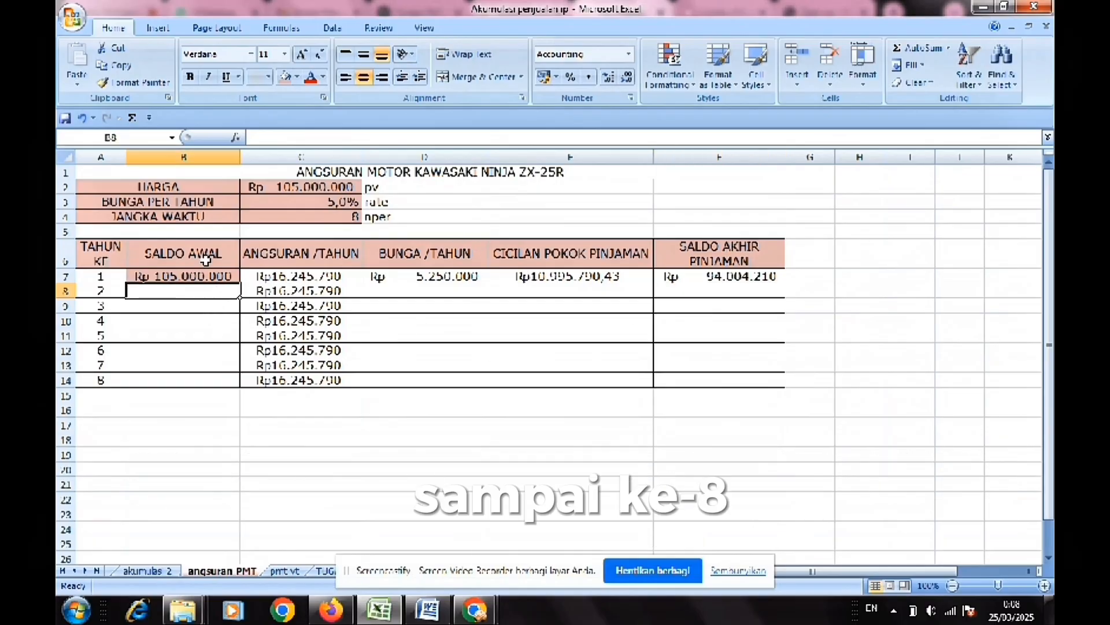
{"action": "left_click", "coordinate": [682, 279]}
{"action": "key", "text": "ctrl+c"}
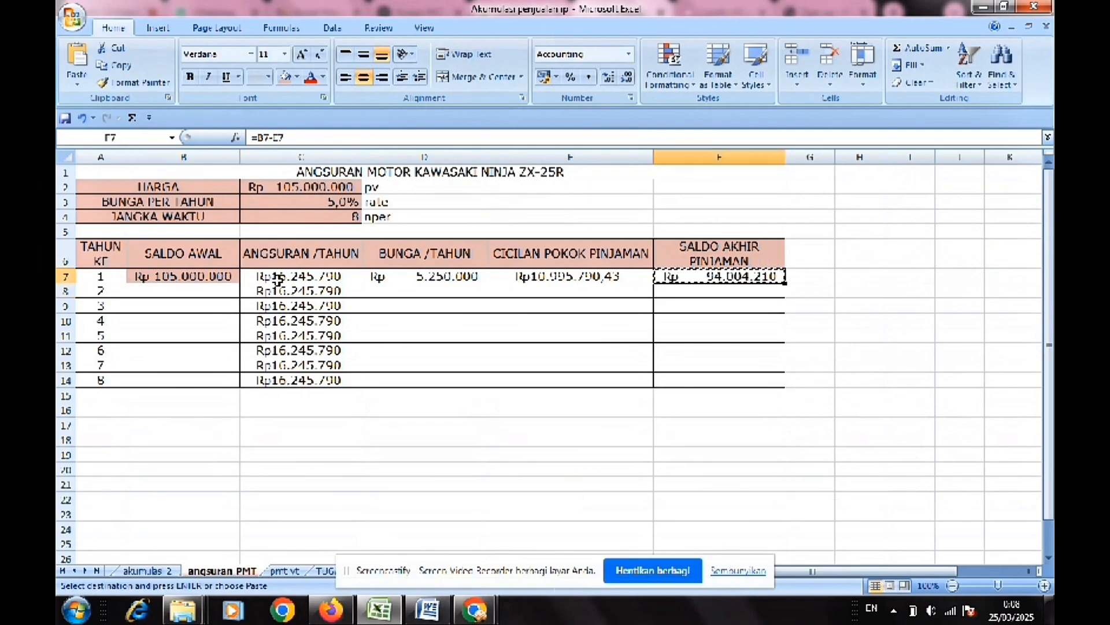
{"action": "left_click", "coordinate": [231, 288]}
{"action": "key", "text": "ctrl+v"}
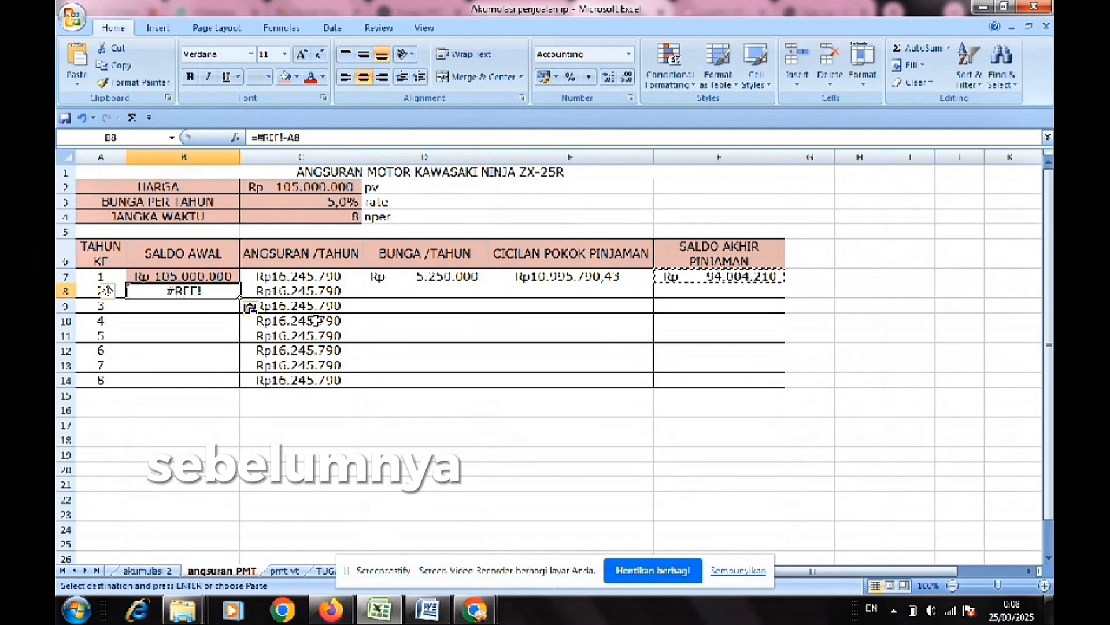
{"action": "key", "text": "BackSpace"}
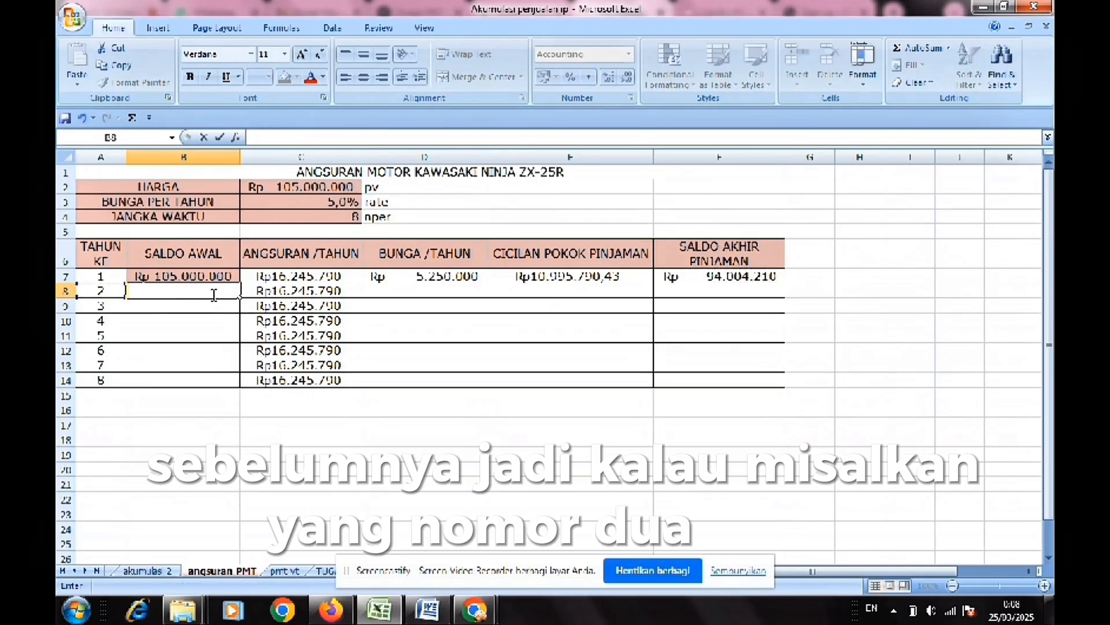
Step: Link the year 2 SALDO AWAL in B8 to the previous closing balance with the formula =F7
{"action": "type", "text": "="}
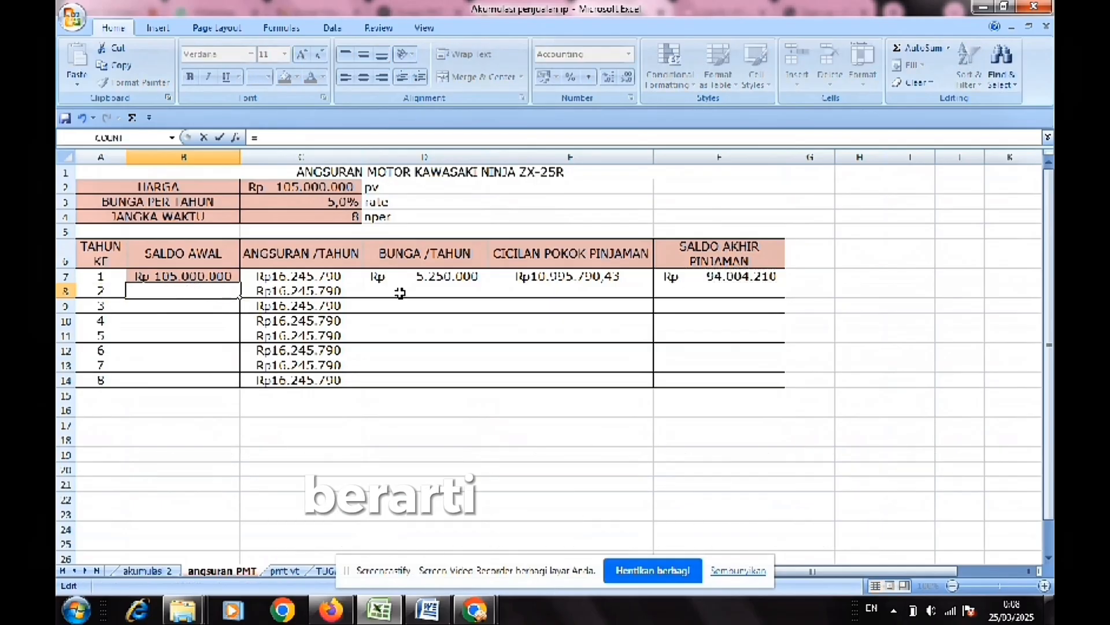
{"action": "left_click", "coordinate": [660, 275]}
{"action": "key", "text": "Return"}
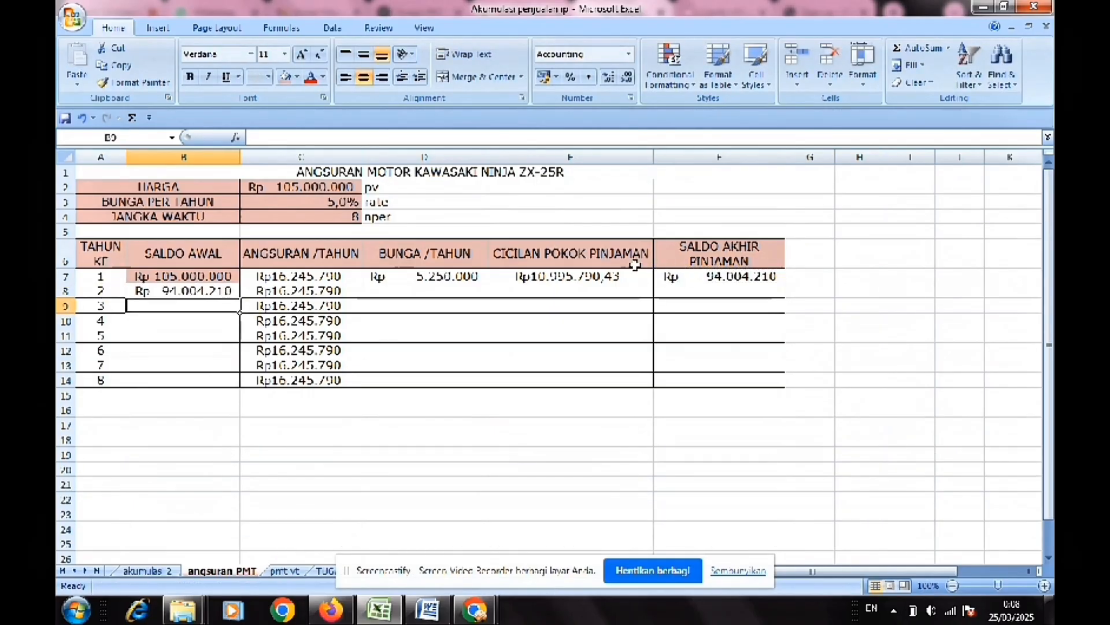
Step: Calculate the year 2 BUNGA /TAHUN in D8 with the formula =B8*C3
{"action": "left_click", "coordinate": [416, 300]}
{"action": "left_click", "coordinate": [420, 290]}
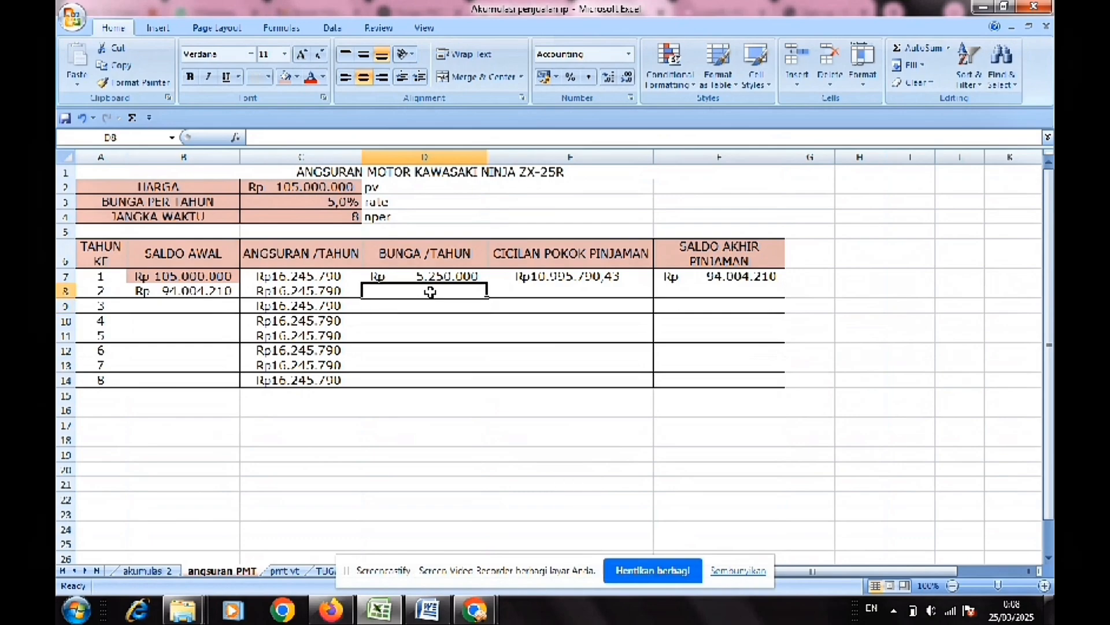
{"action": "left_click", "coordinate": [475, 277]}
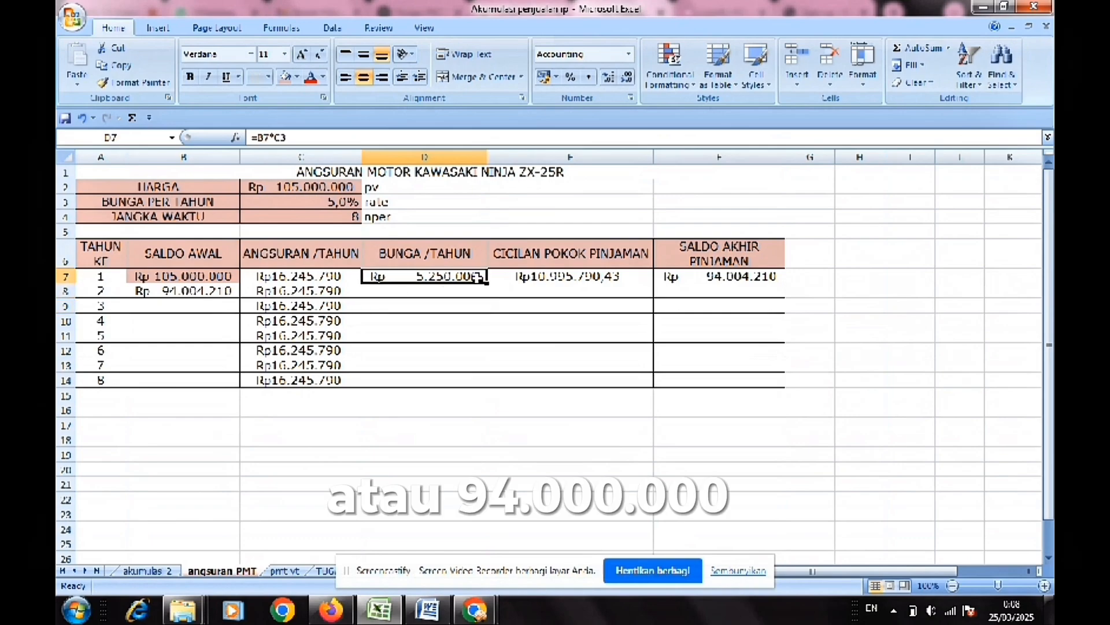
{"action": "left_click", "coordinate": [380, 289]}
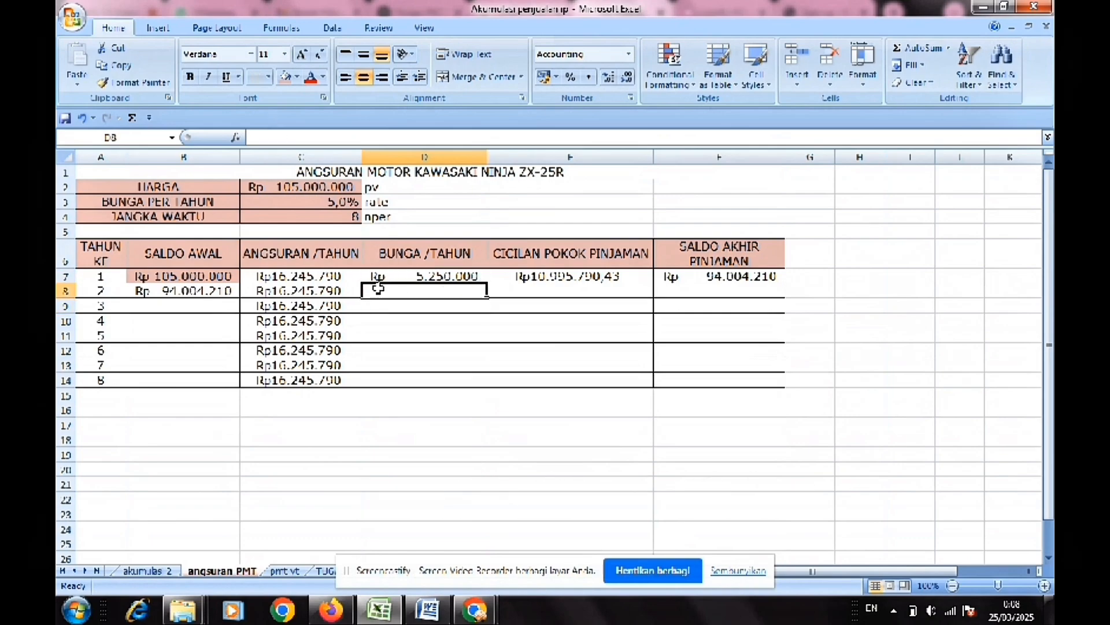
{"action": "type", "text": "="}
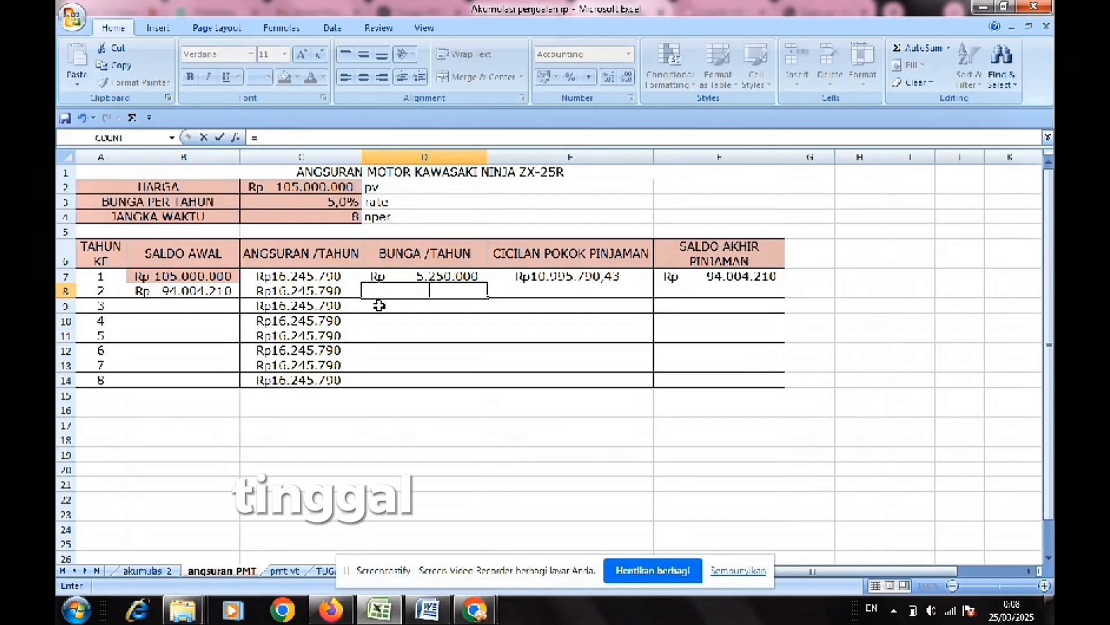
{"action": "left_click", "coordinate": [230, 291]}
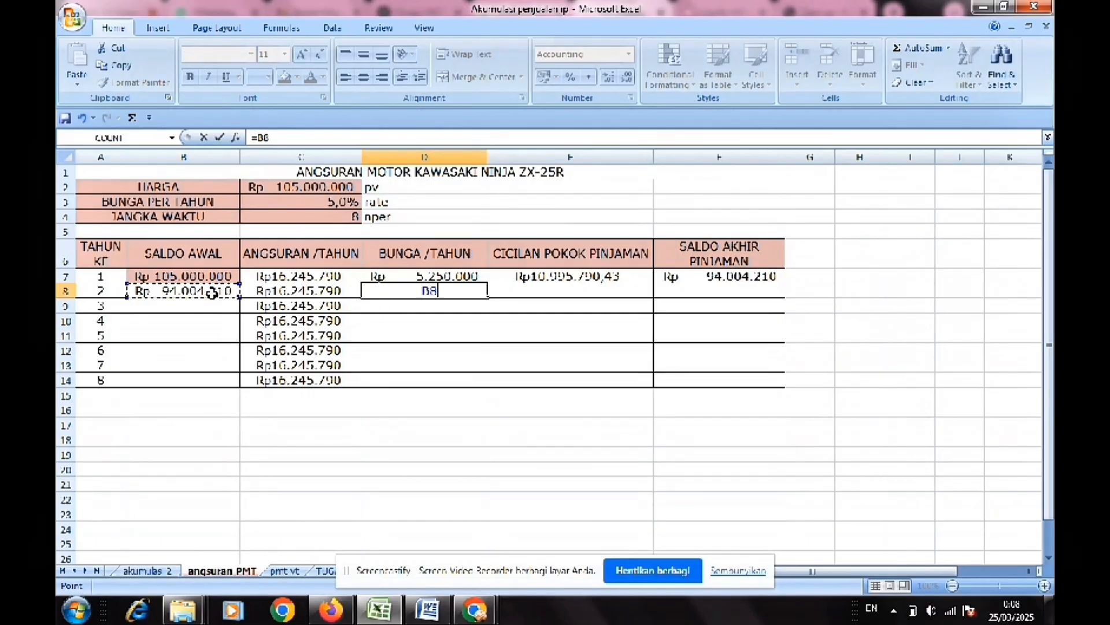
{"action": "type", "text": "*"}
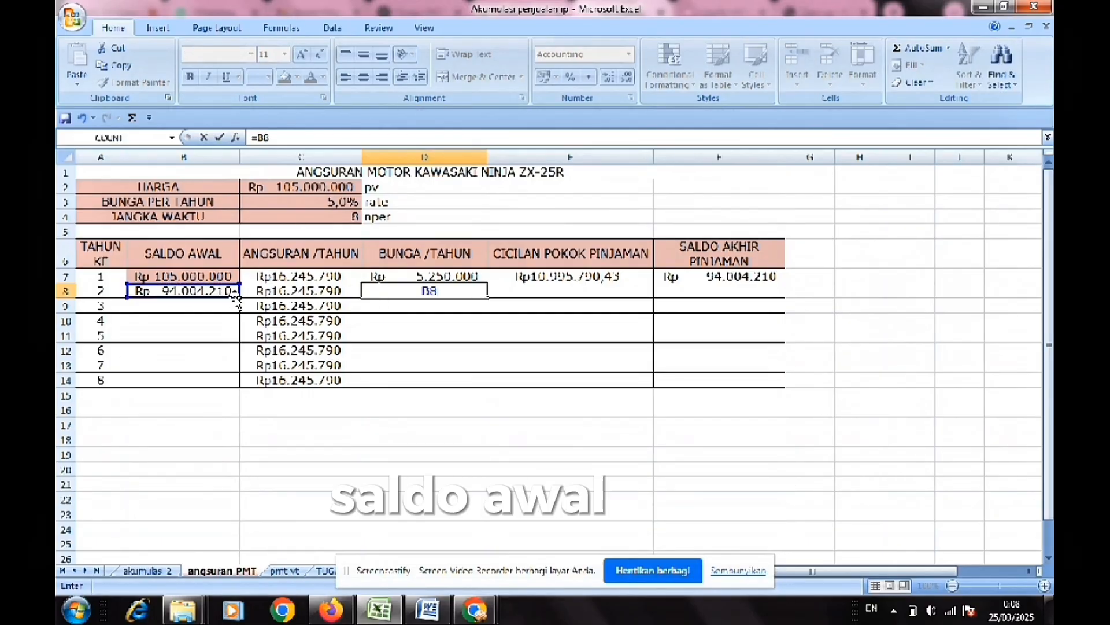
{"action": "type", "text": "*"}
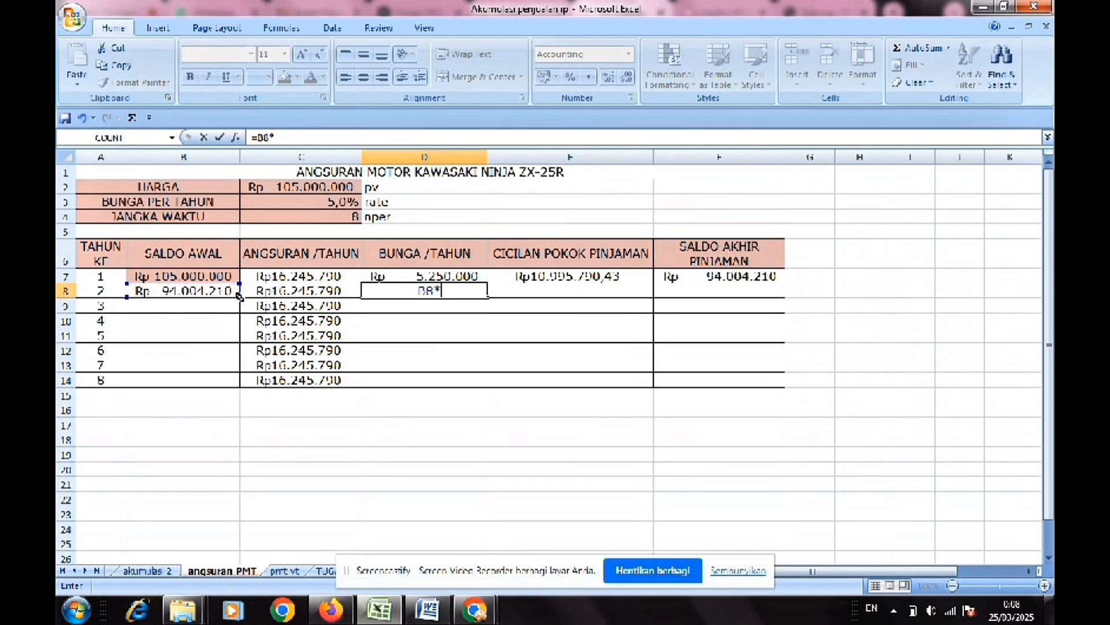
{"action": "left_click", "coordinate": [329, 203]}
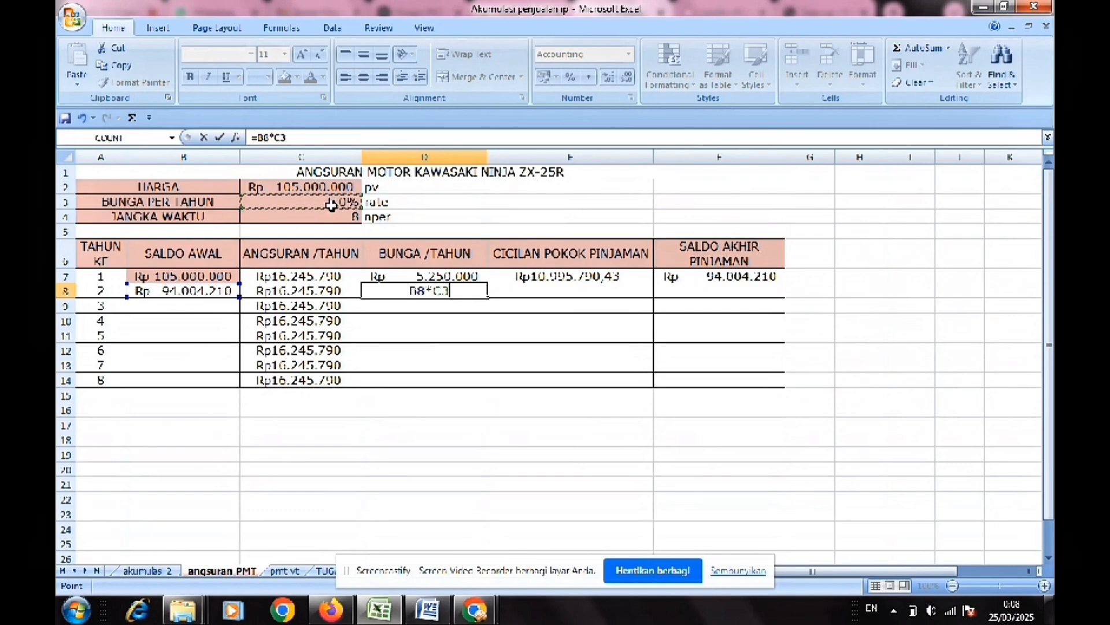
{"action": "key", "text": "Return"}
Step: Calculate the year 2 CICILAN POKOK PINJAMAN in E8 with the formula =C8-D8
{"action": "left_click", "coordinate": [529, 291]}
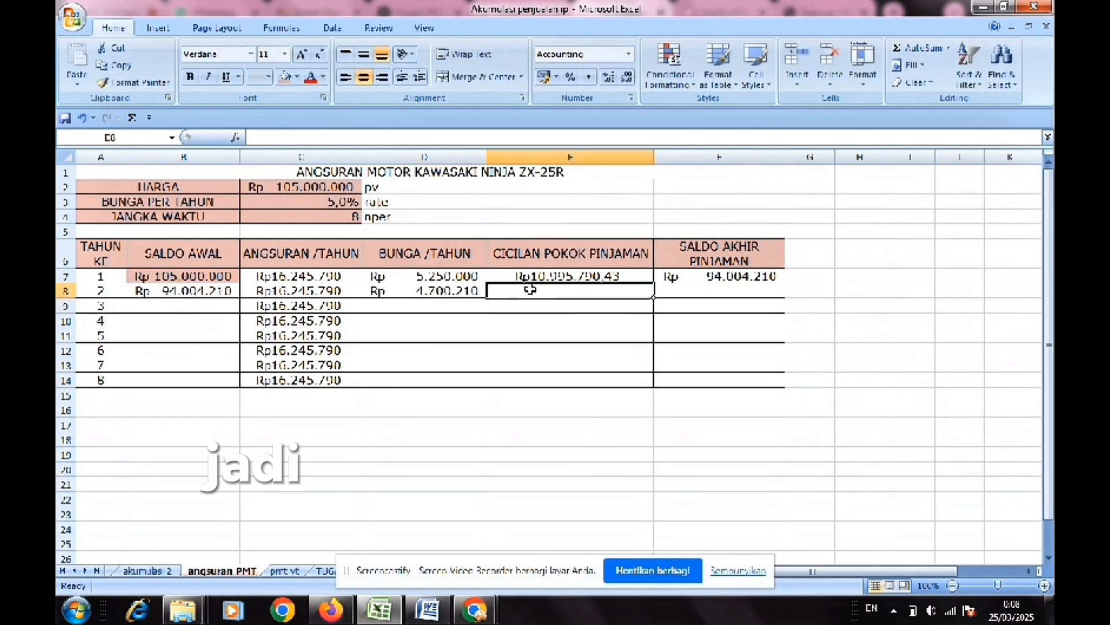
{"action": "type", "text": "="}
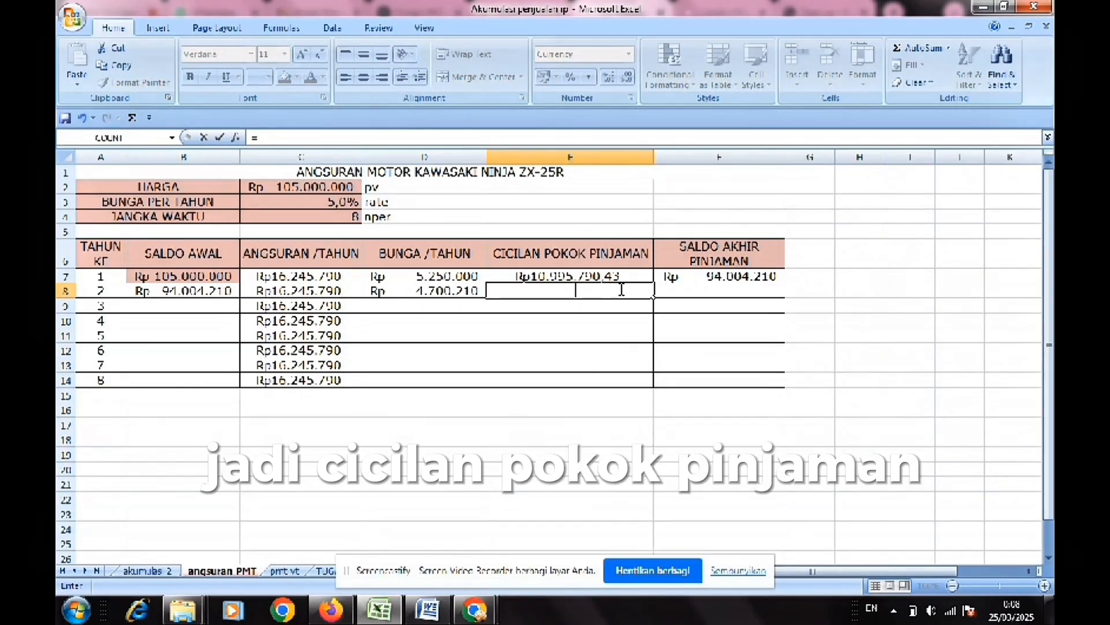
{"action": "left_click", "coordinate": [345, 293]}
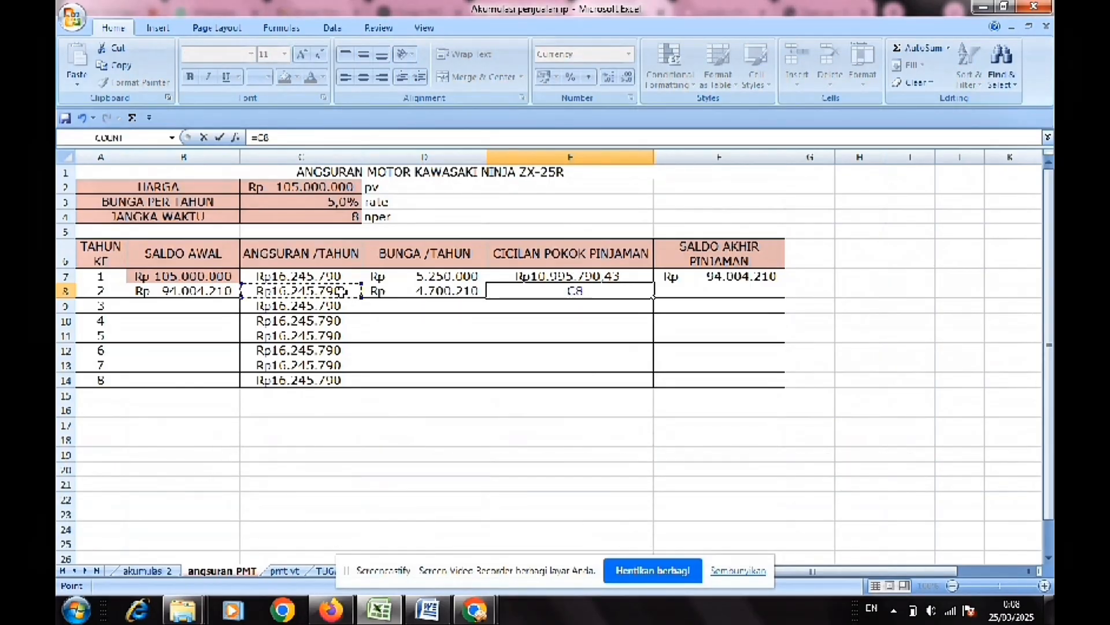
{"action": "type", "text": "-"}
{"action": "left_click", "coordinate": [440, 291]}
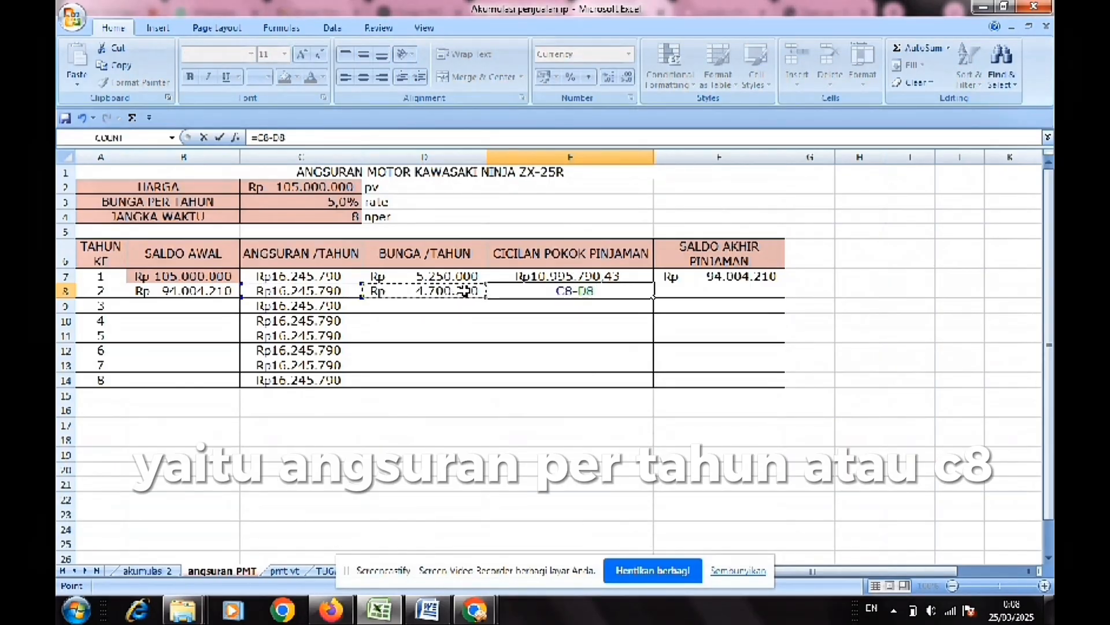
{"action": "key", "text": "Return"}
Step: Calculate the year 2 SALDO AKHIR PINJAMAN in F8 with the formula =B8-E8
{"action": "left_click", "coordinate": [694, 290]}
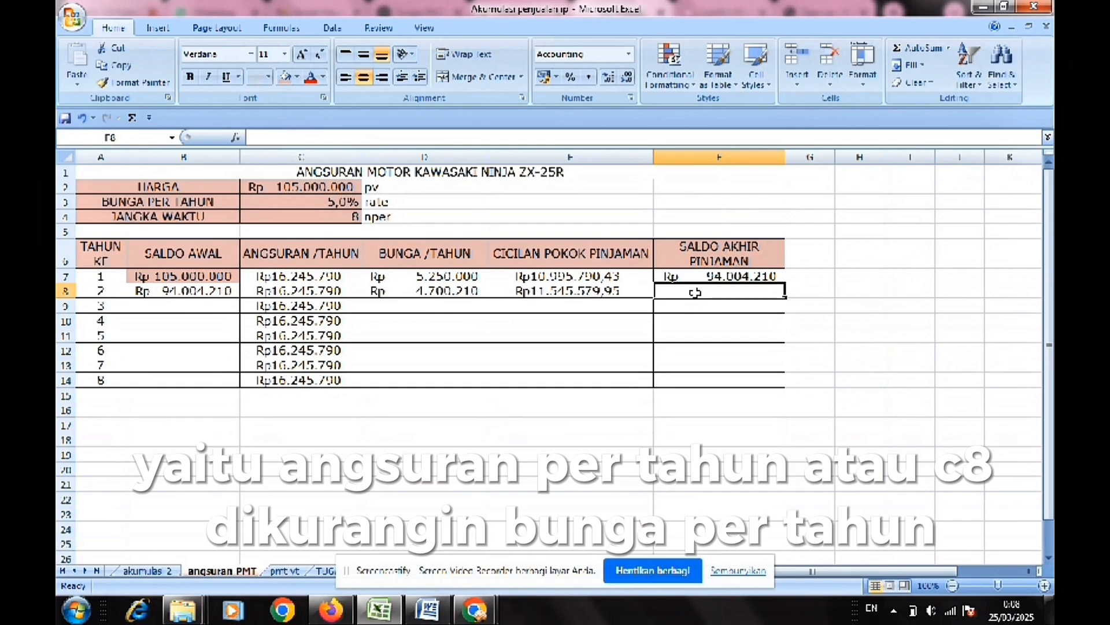
{"action": "type", "text": "="}
{"action": "left_click", "coordinate": [219, 291]}
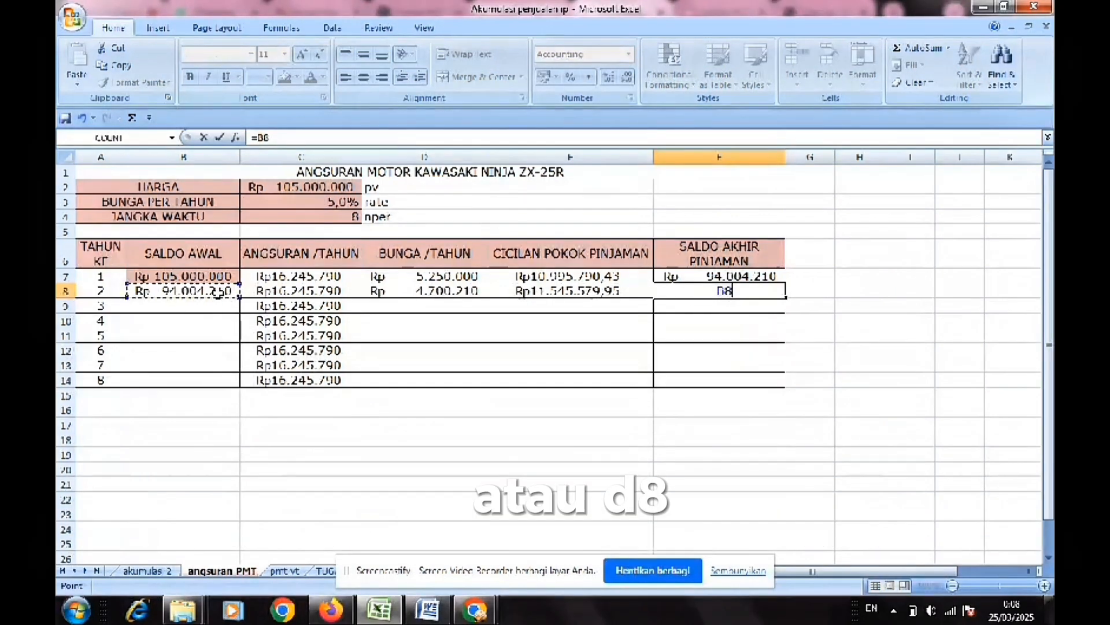
{"action": "type", "text": "-"}
{"action": "left_click", "coordinate": [545, 292]}
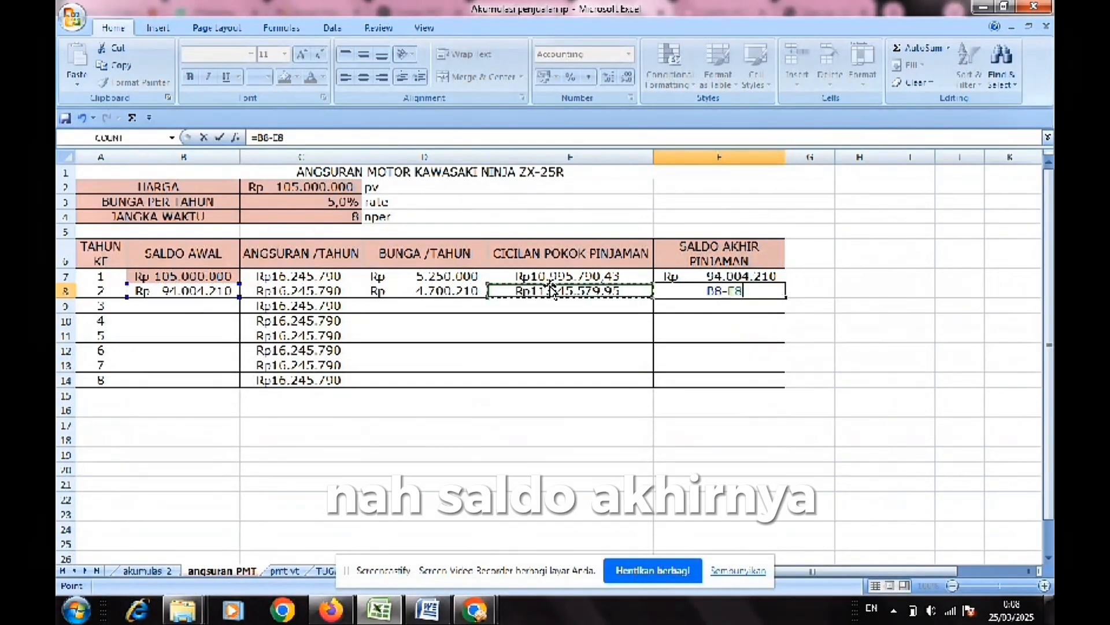
{"action": "key", "text": "Return"}
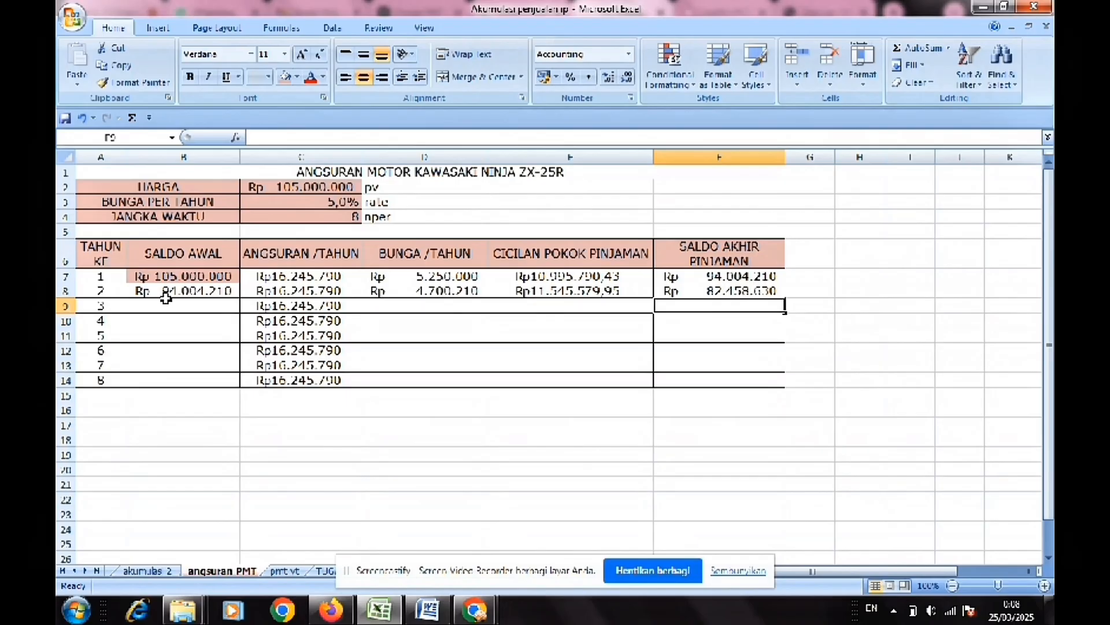
Step: Set the year 3 SALDO AWAL in B9 to =F8 and fill the formula down to B14
{"action": "left_click", "coordinate": [211, 305]}
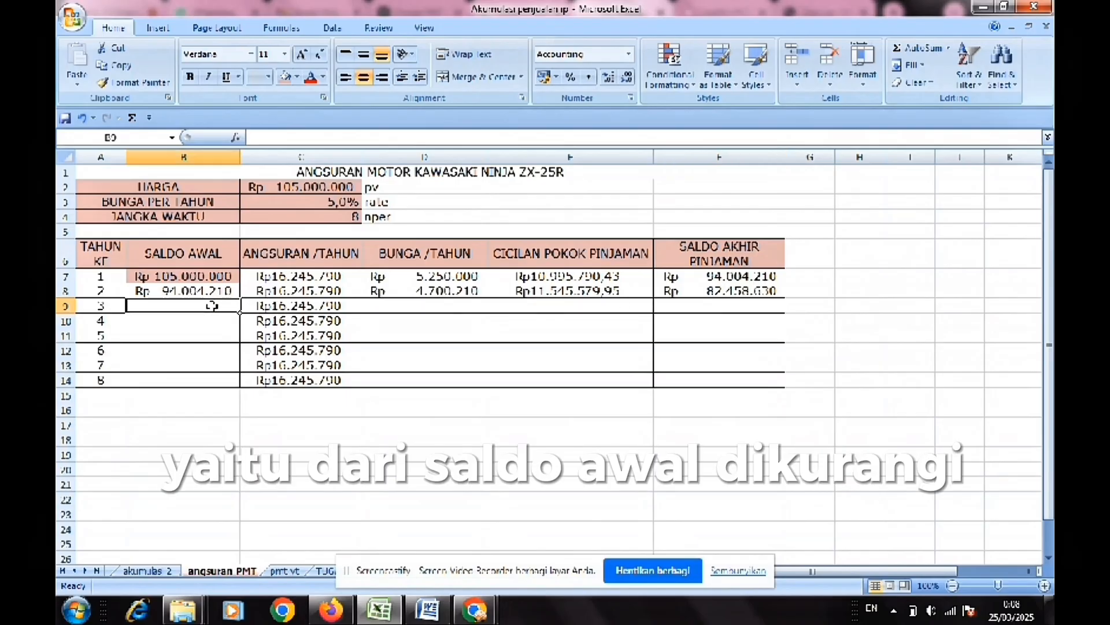
{"action": "type", "text": "="}
{"action": "left_click", "coordinate": [734, 289]}
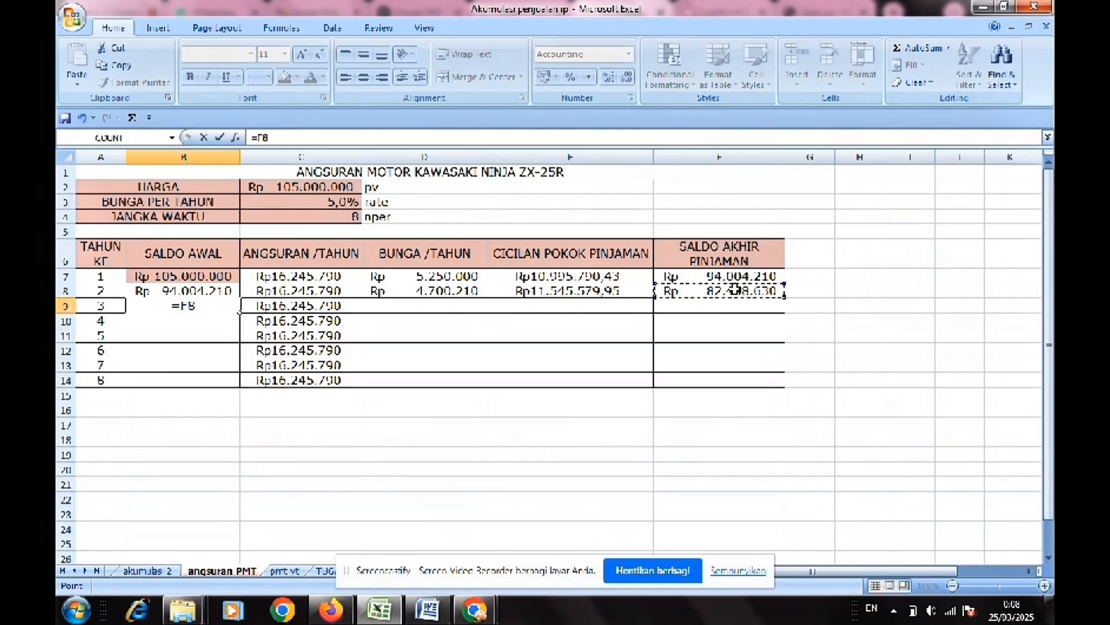
{"action": "key", "text": "Return"}
{"action": "left_click", "coordinate": [232, 305]}
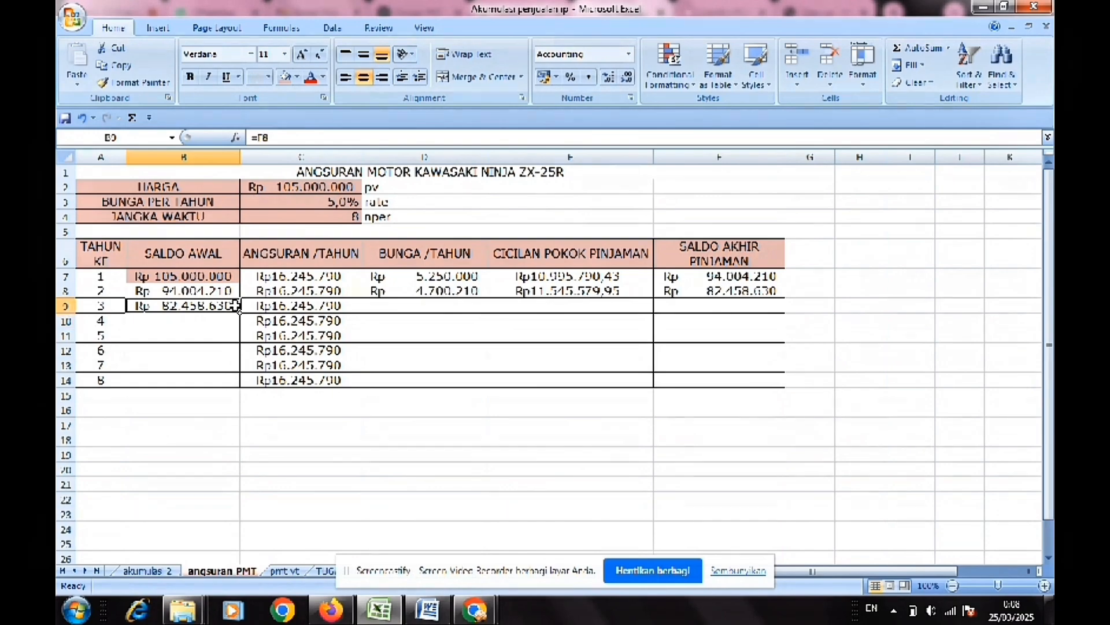
{"action": "left_click_drag", "start_coordinate": [239, 309], "coordinate": [239, 386]}
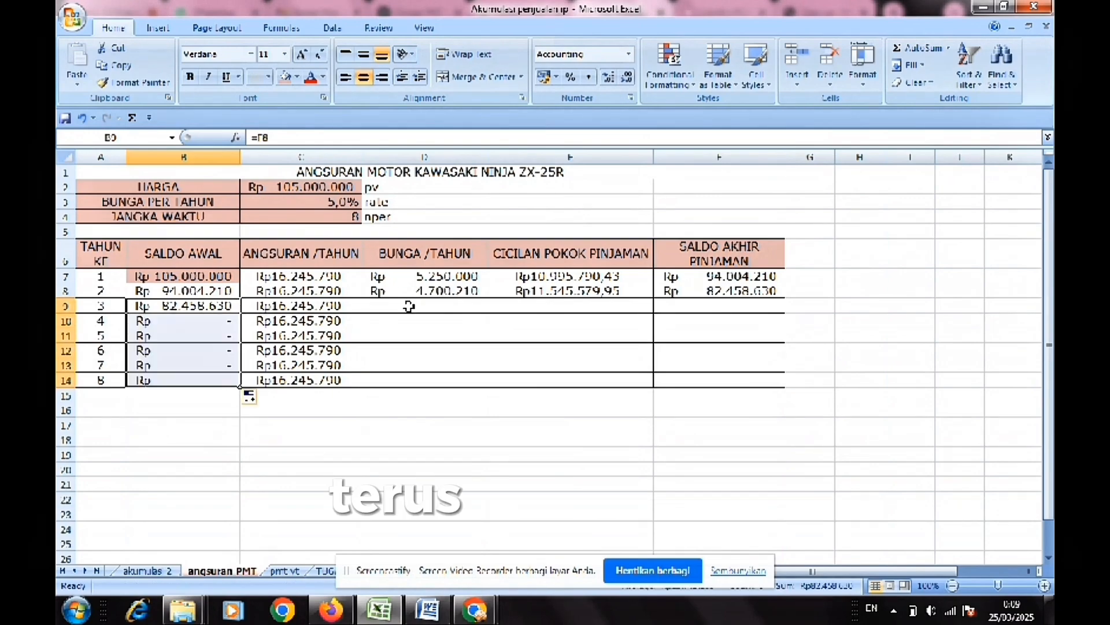
Step: Fill the year 2 formulas in D8, E8 and F8 down to row 14 for the remaining years
{"action": "left_click", "coordinate": [436, 290]}
{"action": "double_click", "coordinate": [487, 297]}
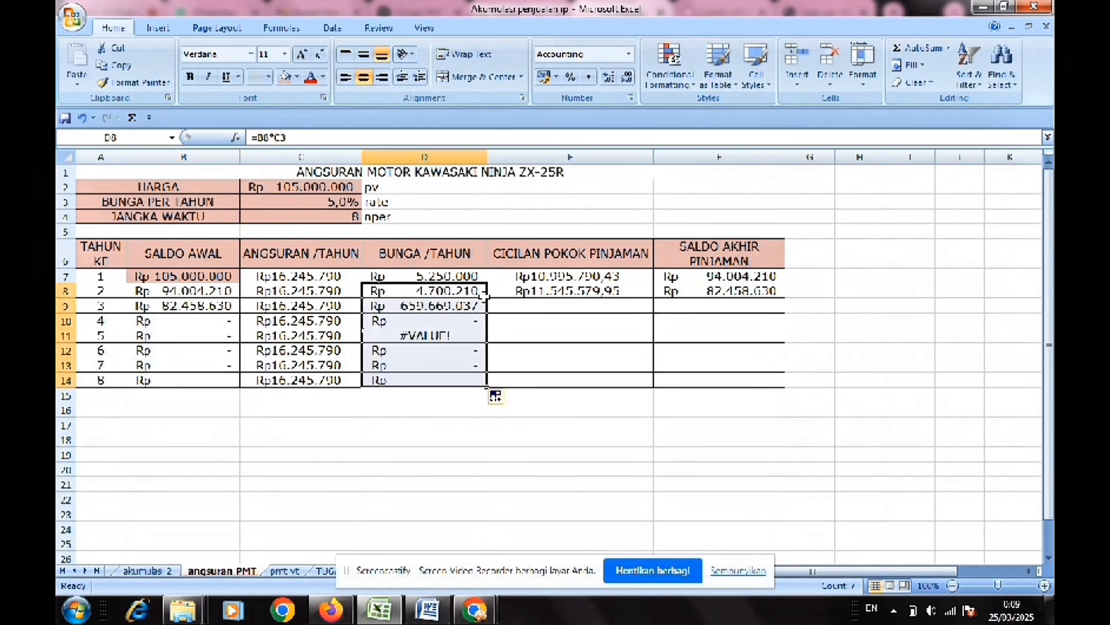
{"action": "left_click", "coordinate": [622, 292]}
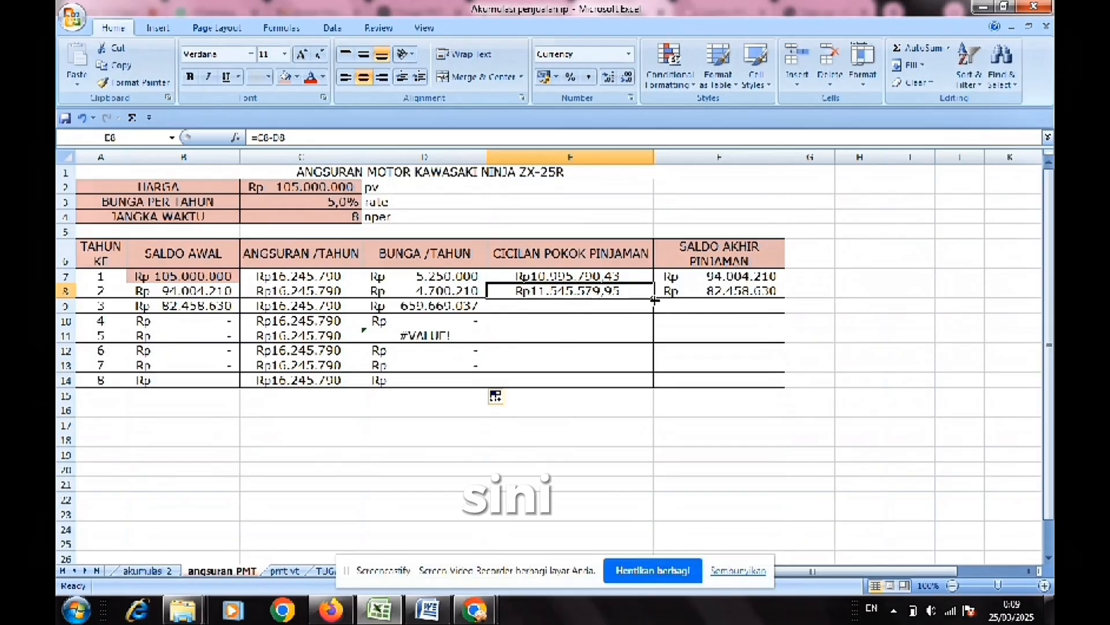
{"action": "double_click", "coordinate": [654, 299]}
{"action": "left_click", "coordinate": [716, 302]}
{"action": "left_click", "coordinate": [733, 279]}
{"action": "left_click", "coordinate": [753, 293]}
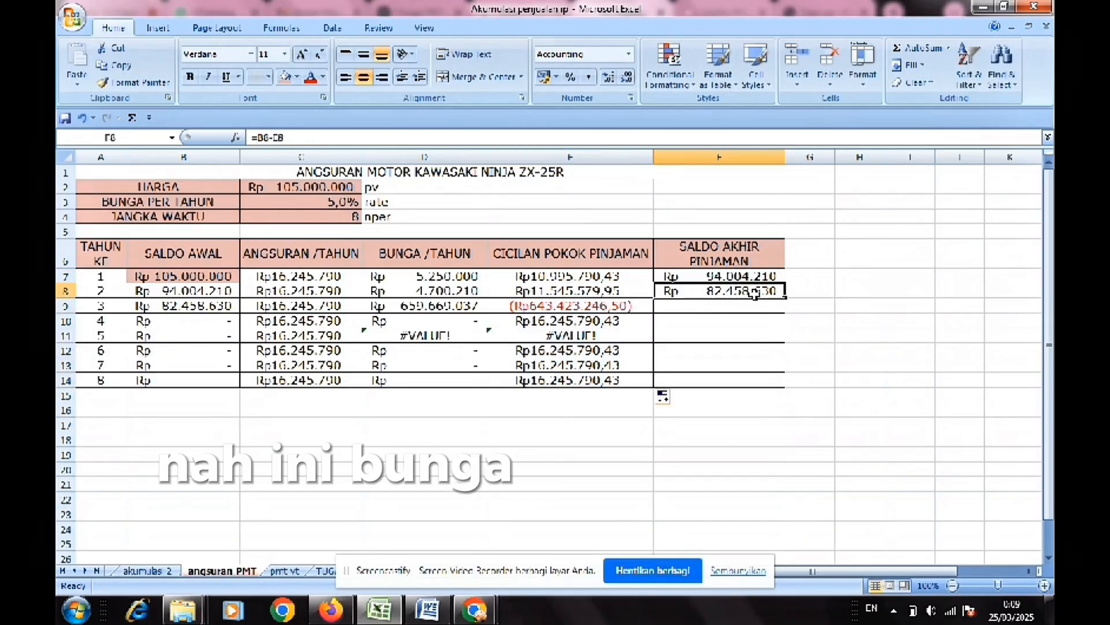
{"action": "double_click", "coordinate": [786, 300]}
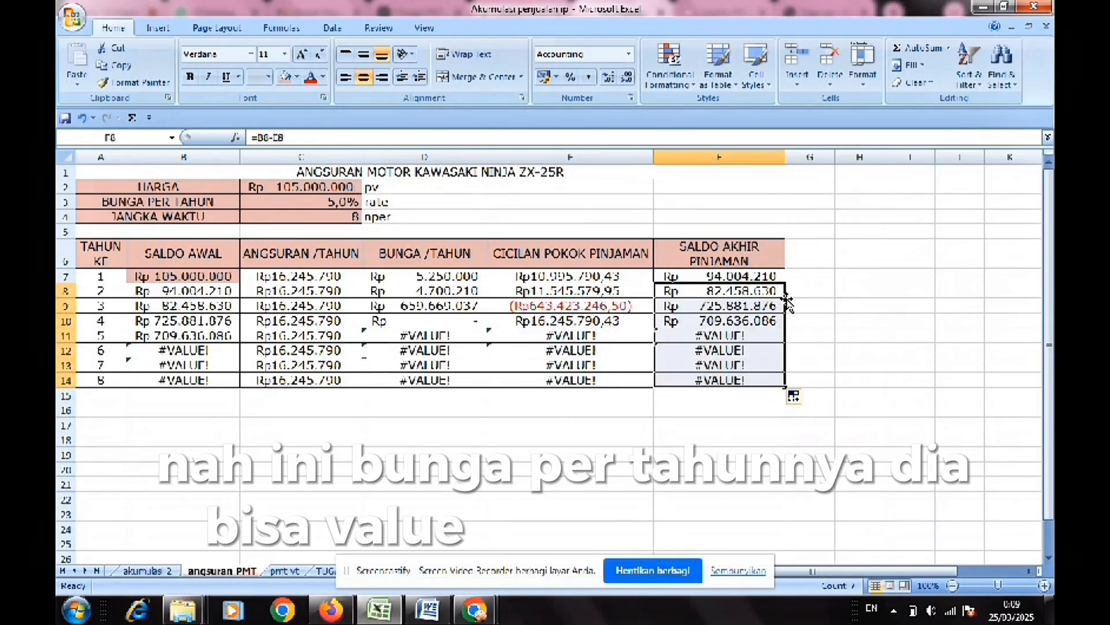
Step: Examine the year 3 formulas in E9 and D9 and compare their cell references with the BUNGA /TAHUN formulas of years 1 and 2
{"action": "double_click", "coordinate": [591, 305]}
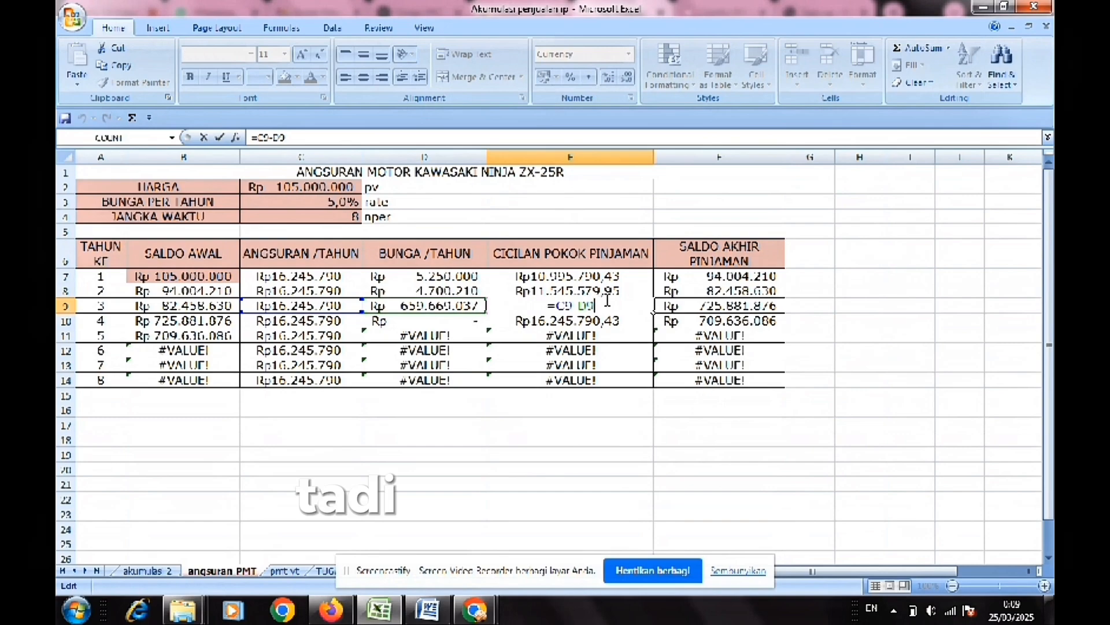
{"action": "key", "text": "Return"}
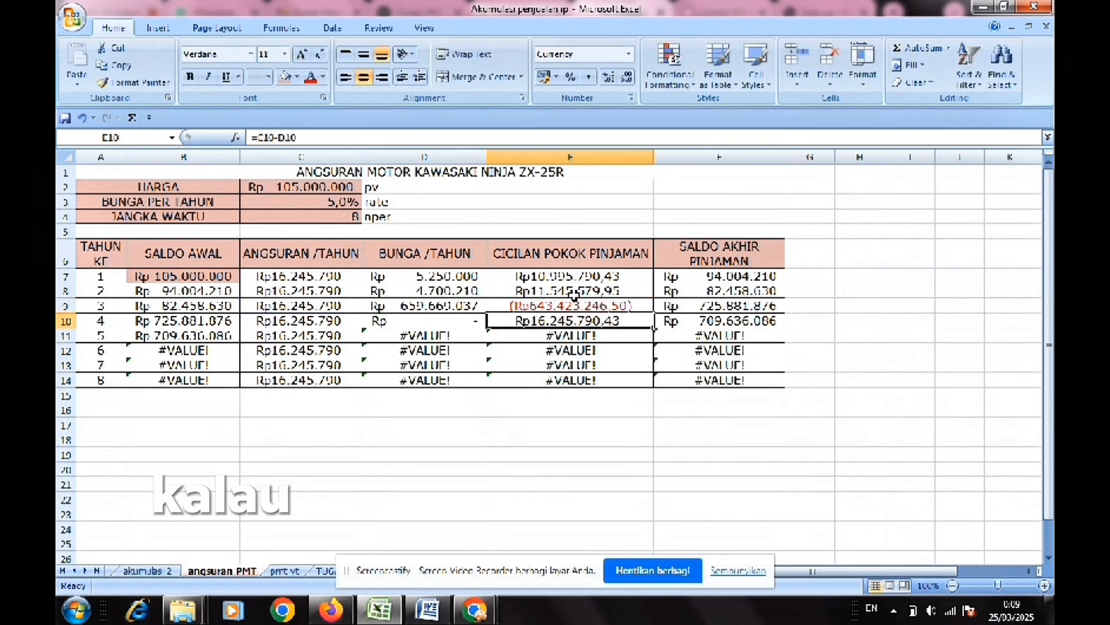
{"action": "left_click", "coordinate": [662, 291]}
{"action": "left_click", "coordinate": [206, 299]}
{"action": "double_click", "coordinate": [463, 305]}
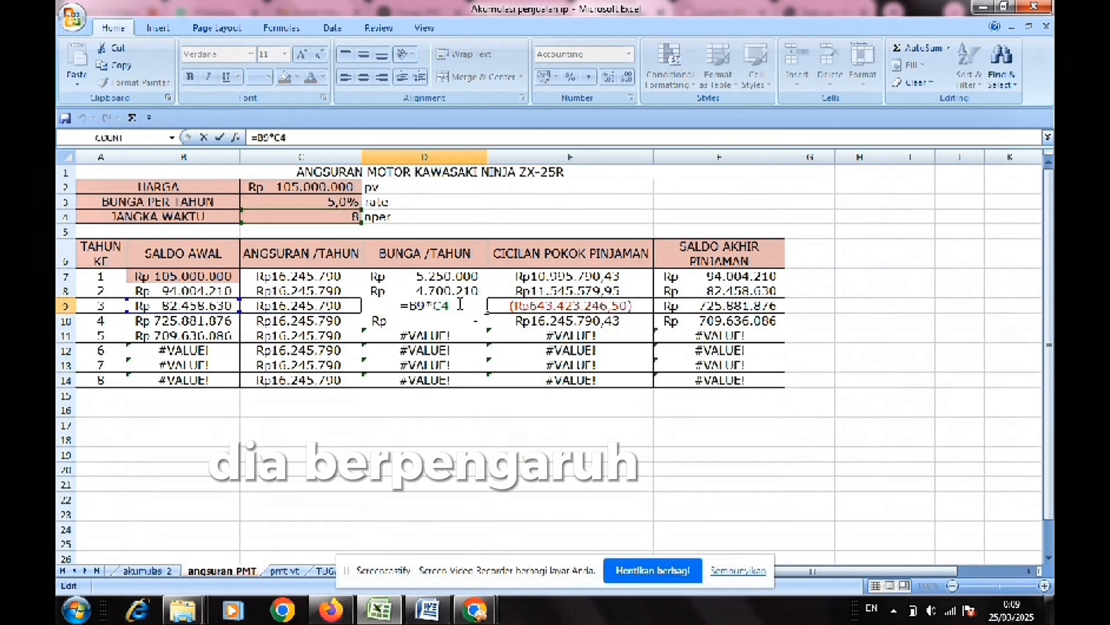
{"action": "key", "text": "Return"}
{"action": "key", "text": "Up"}
{"action": "key", "text": "Up"}
{"action": "key", "text": "Up"}
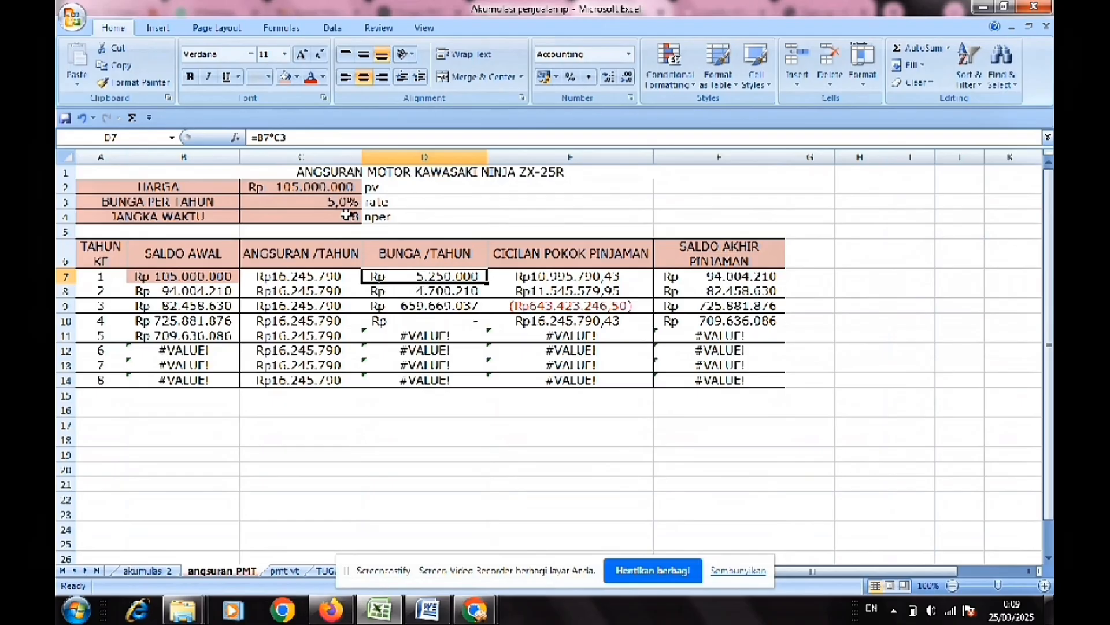
{"action": "key", "text": "Down"}
{"action": "double_click", "coordinate": [461, 307]}
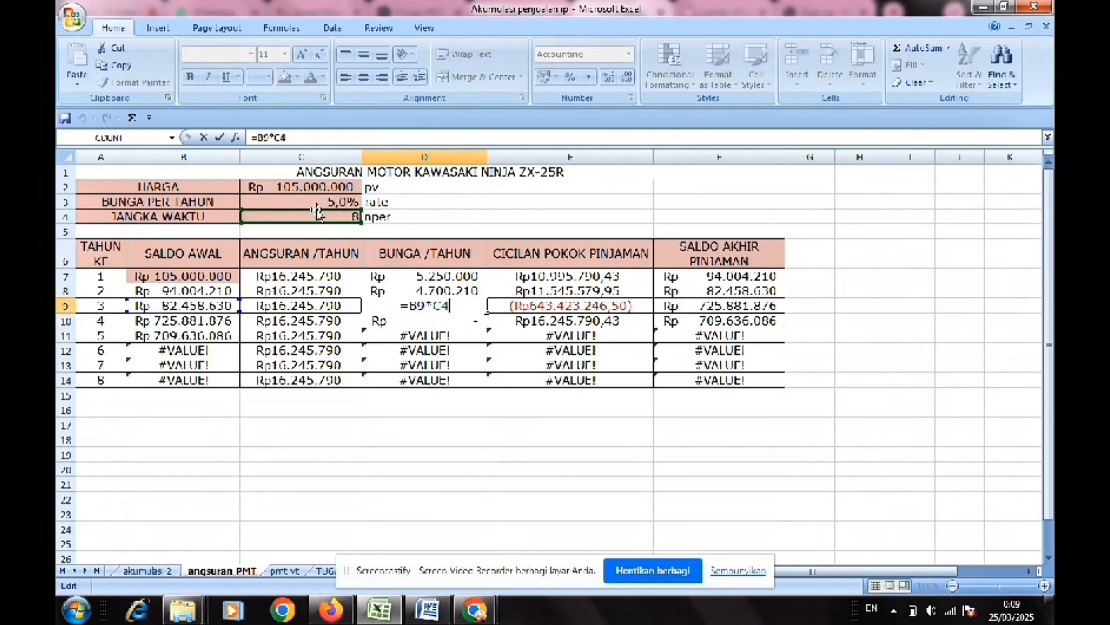
{"action": "key", "text": "Return"}
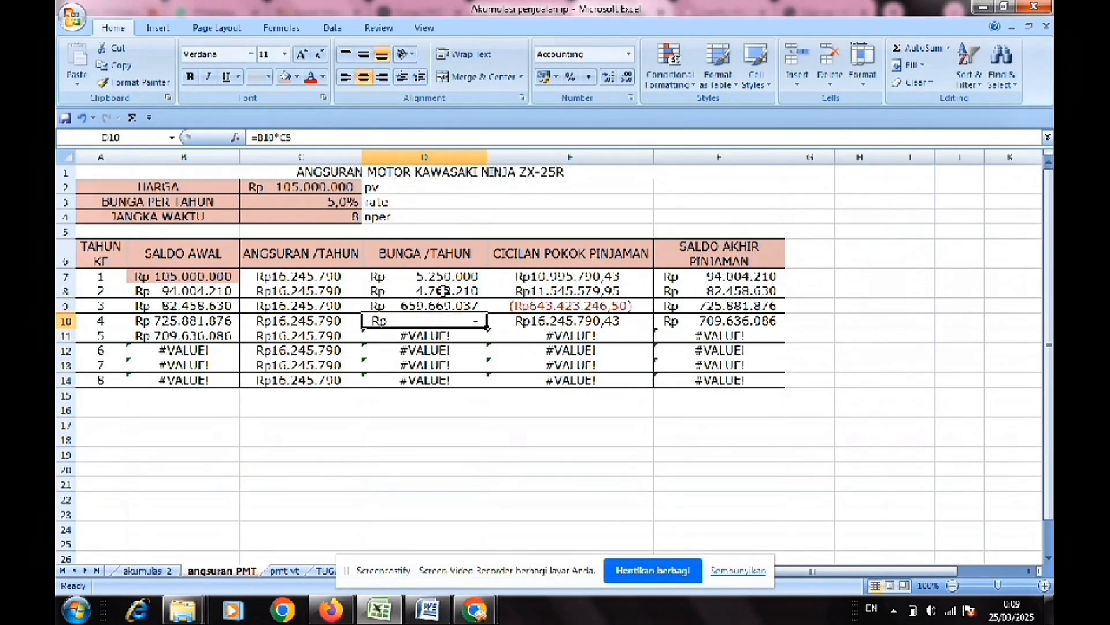
Step: Make the interest rate reference absolute in the year 1 BUNGA /TAHUN formula in D7, giving =B7*$C$3
{"action": "left_click", "coordinate": [443, 291]}
{"action": "left_click", "coordinate": [465, 279]}
{"action": "double_click", "coordinate": [454, 268]}
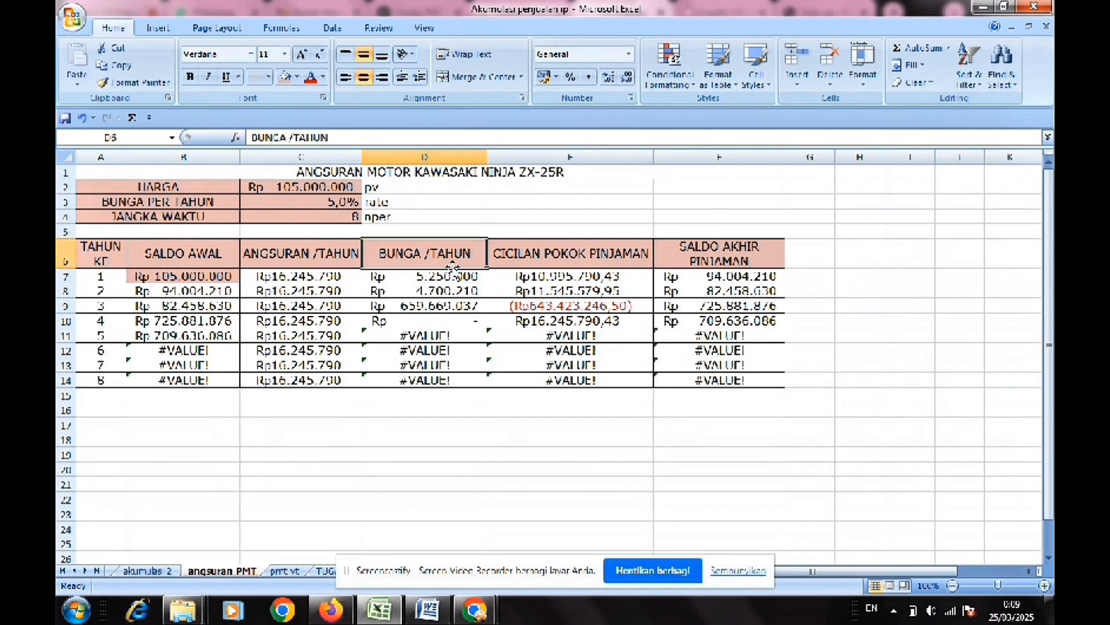
{"action": "double_click", "coordinate": [454, 274]}
{"action": "double_click", "coordinate": [454, 276]}
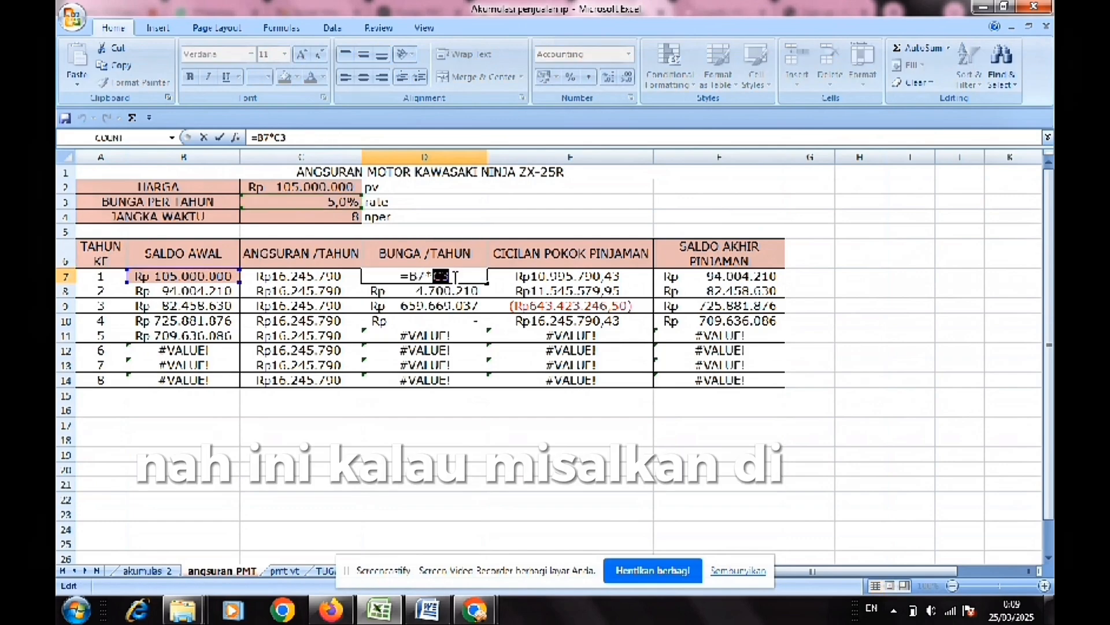
{"action": "key", "text": "F4"}
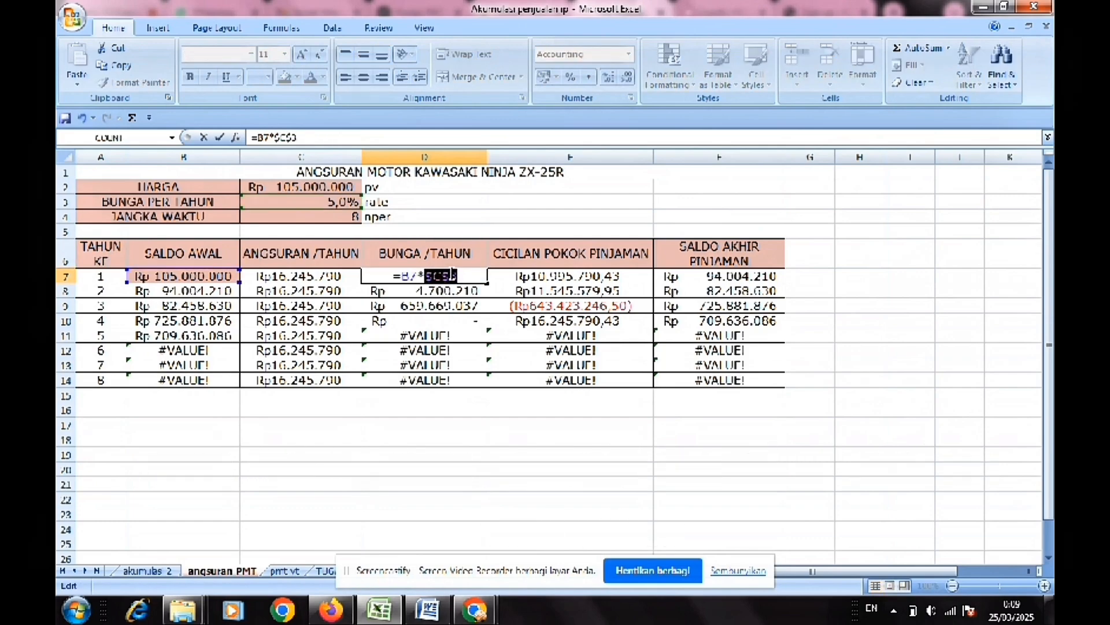
{"action": "key", "text": "Return"}
Step: Fill the year 1 BUNGA /TAHUN formula from D7 down to D14 and check the copied formula in D12
{"action": "left_click", "coordinate": [453, 274]}
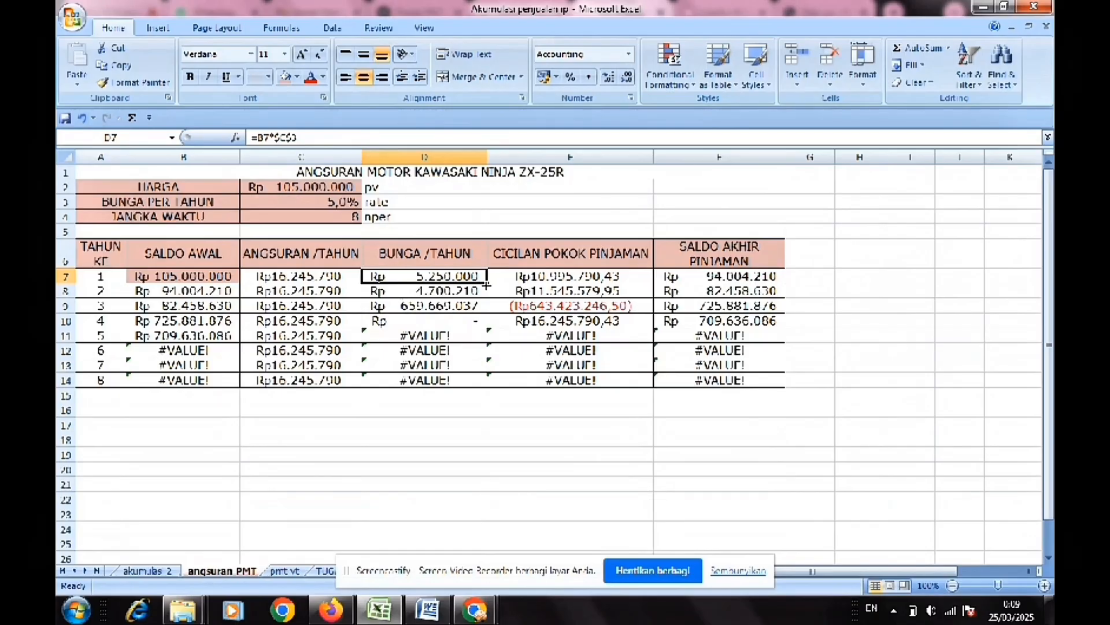
{"action": "key", "text": "ctrl+Down"}
{"action": "left_click", "coordinate": [477, 276]}
{"action": "double_click", "coordinate": [487, 284]}
{"action": "left_click", "coordinate": [483, 349]}
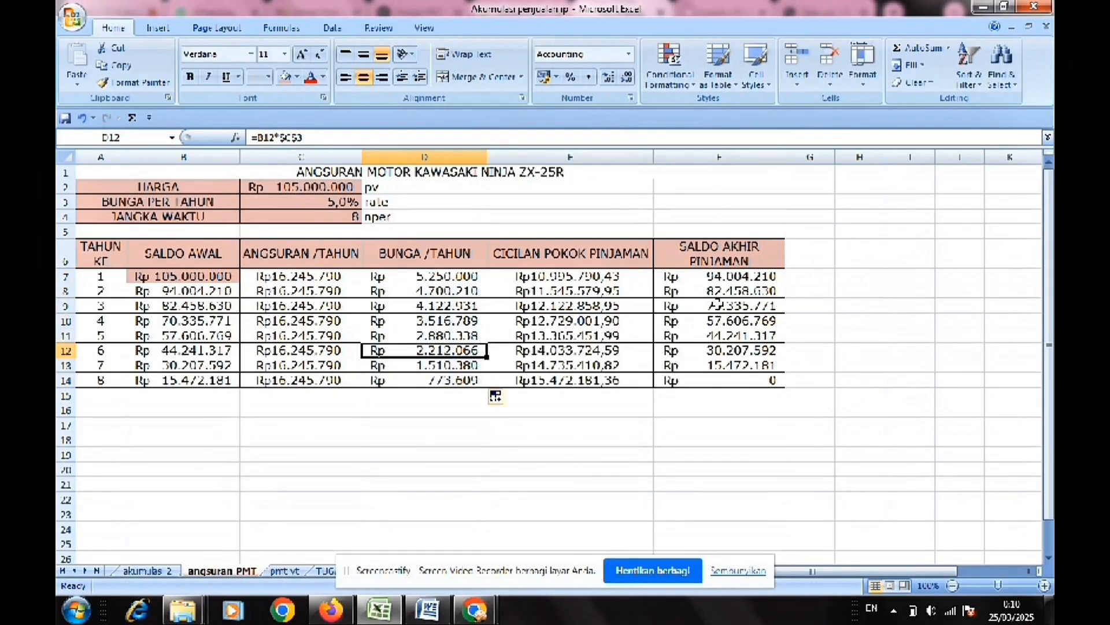
{"action": "left_click", "coordinate": [667, 332]}
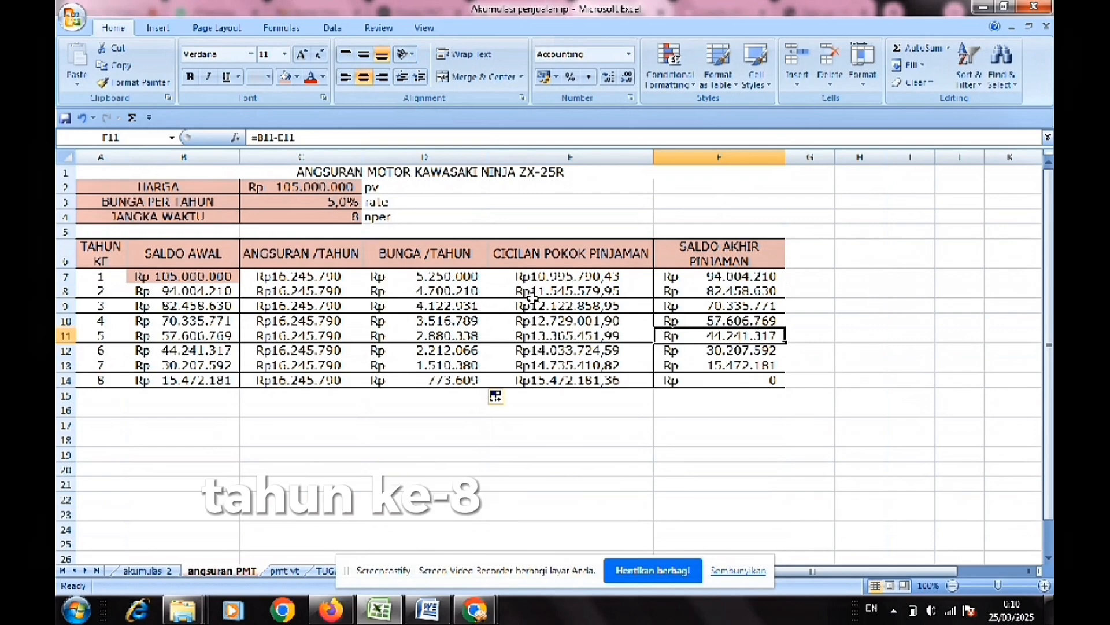
Step: Remove the two decimal places from the CICILAN POKOK PINJAMAN amounts in E7:E14
{"action": "left_click_drag", "start_coordinate": [564, 276], "coordinate": [564, 380]}
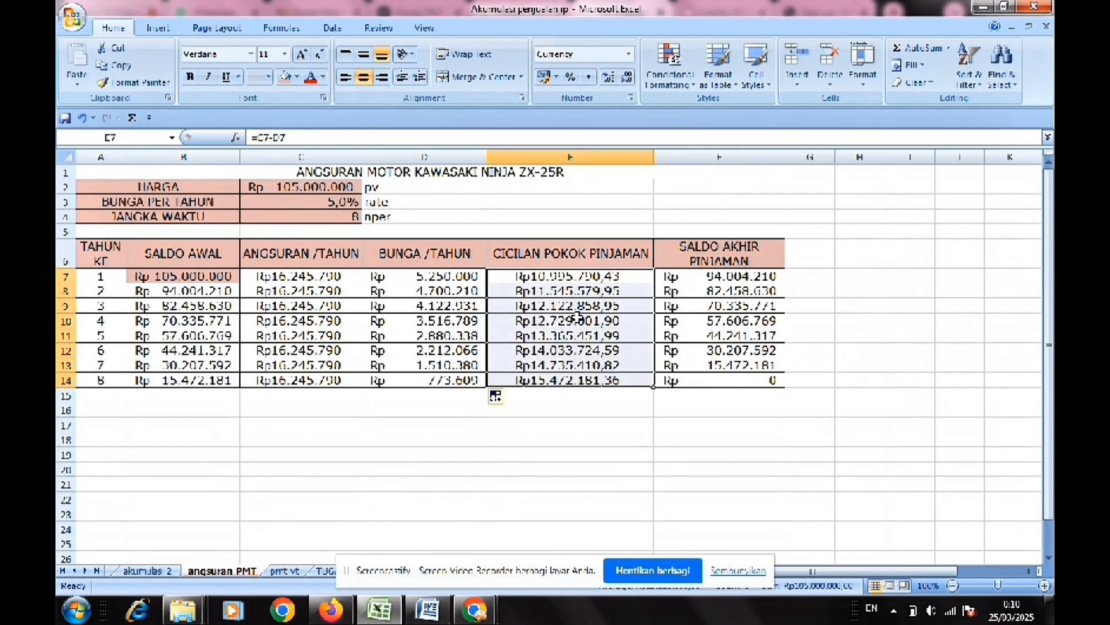
{"action": "left_click", "coordinate": [625, 78]}
{"action": "left_click", "coordinate": [625, 78]}
{"action": "left_click", "coordinate": [607, 266]}
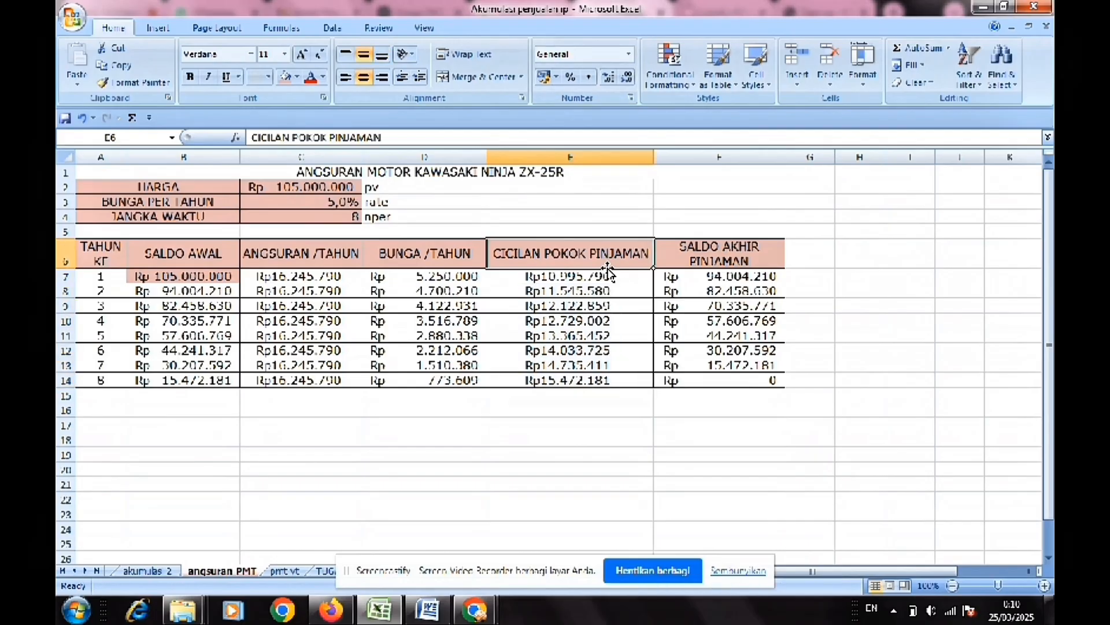